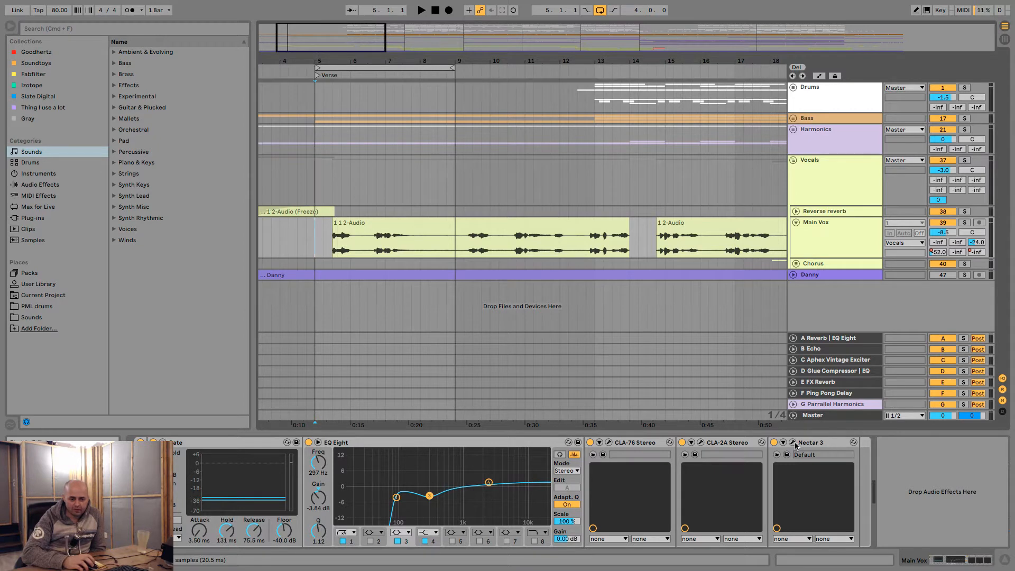
# Open the Nectar 3 plugin on Main Vox, view its Reverb module, and close the plugin window
pyautogui.click(794, 443)
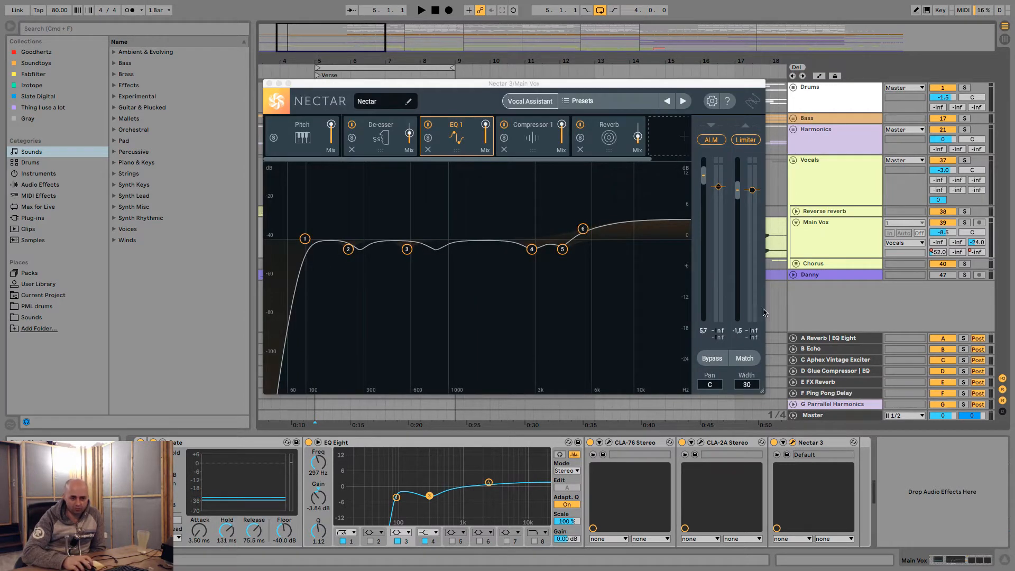
pyautogui.click(607, 133)
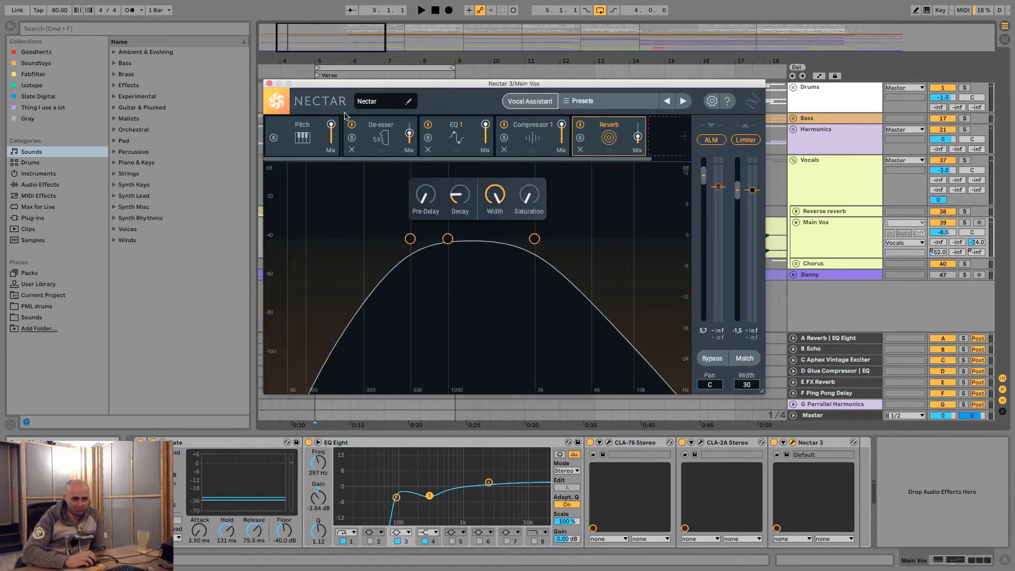
pyautogui.click(268, 84)
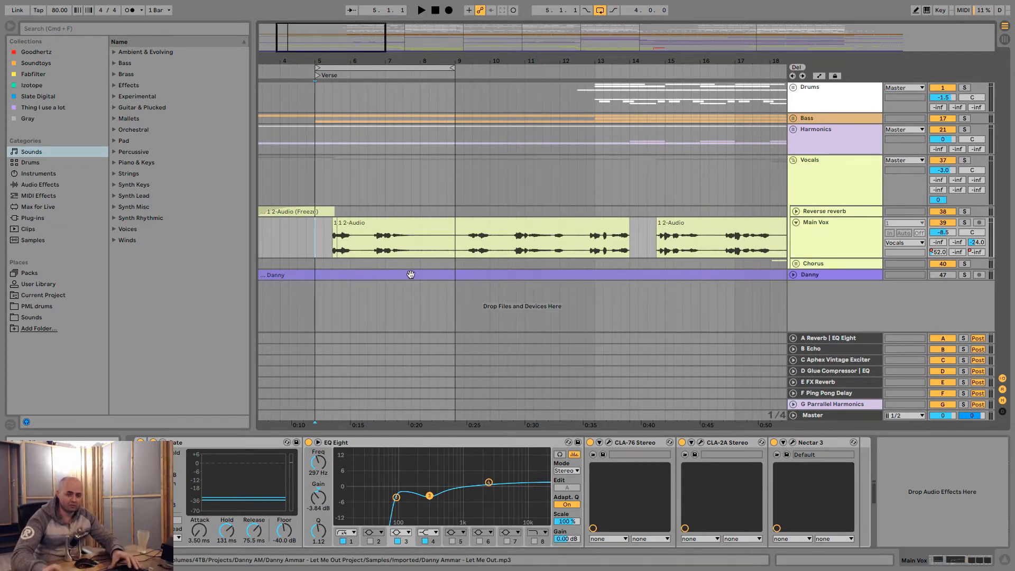
# Solo the purple audio track below Chorus and listen to it from the start of the verse
pyautogui.press('s')
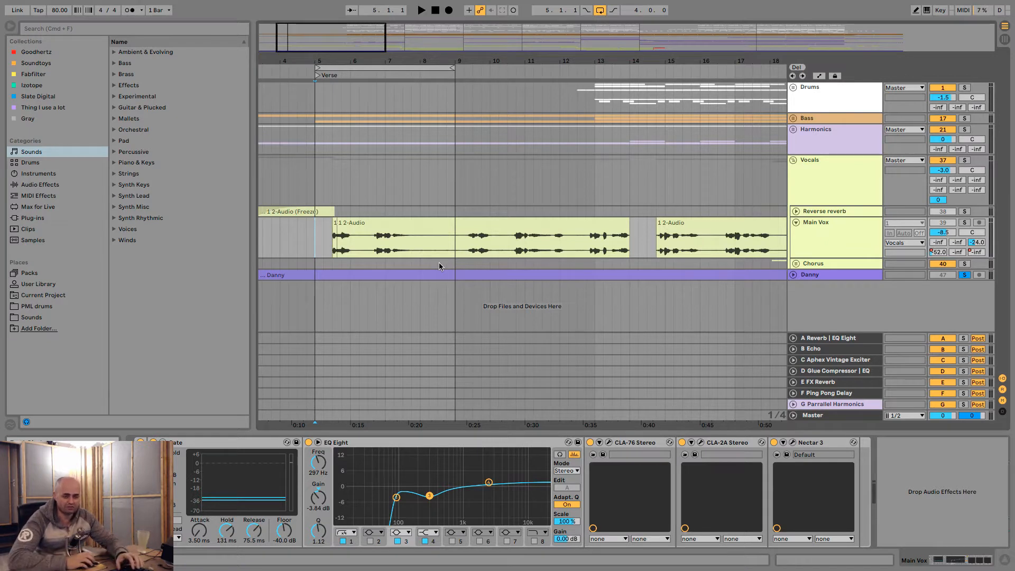
pyautogui.press('space')
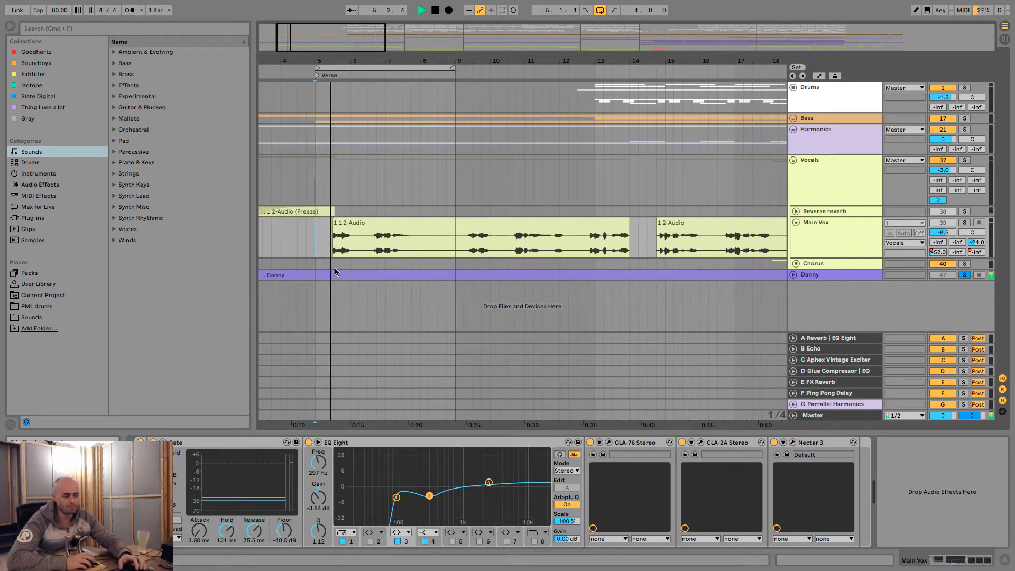
pyautogui.press('space')
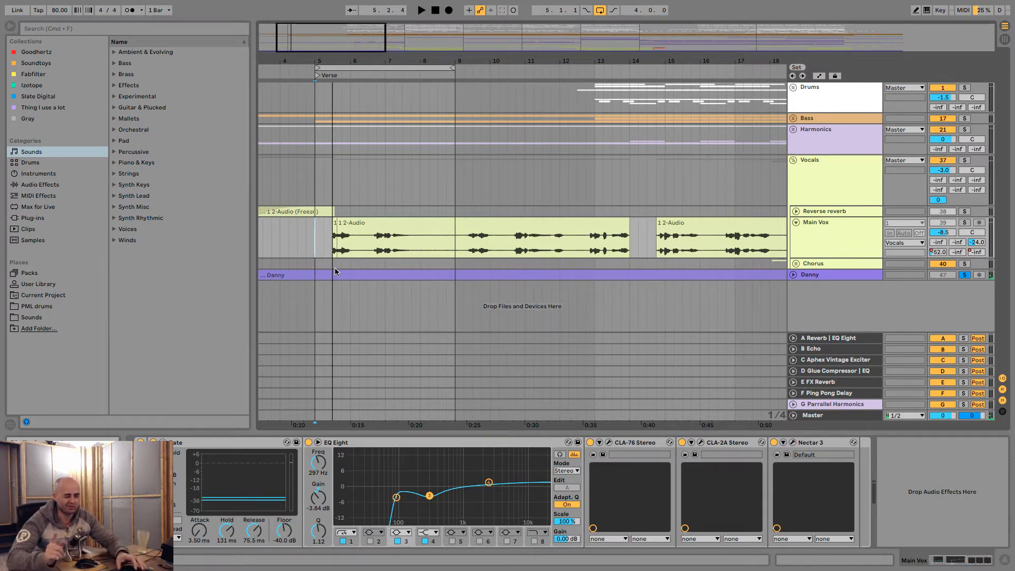
pyautogui.press('space')
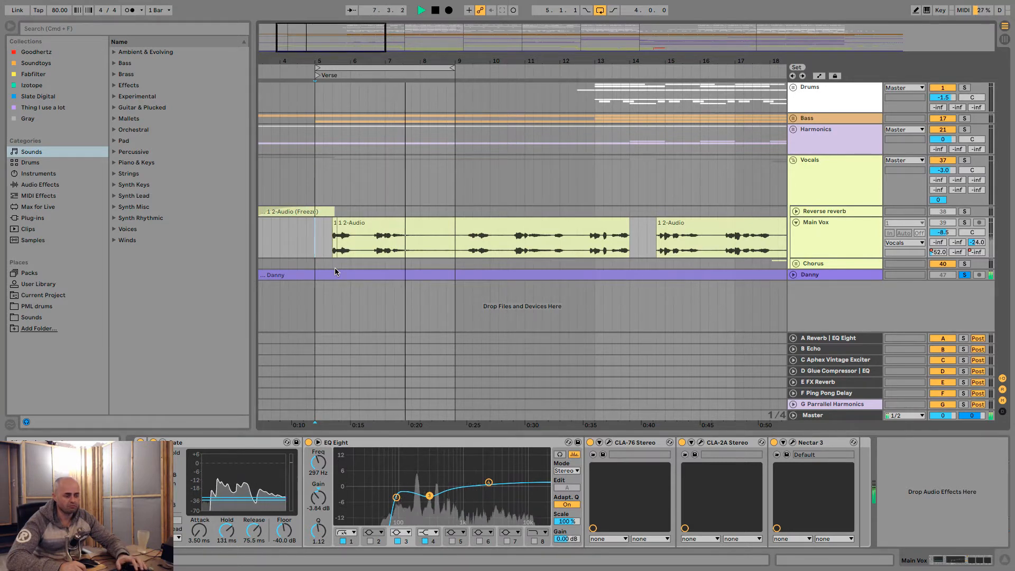
pyautogui.press('space')
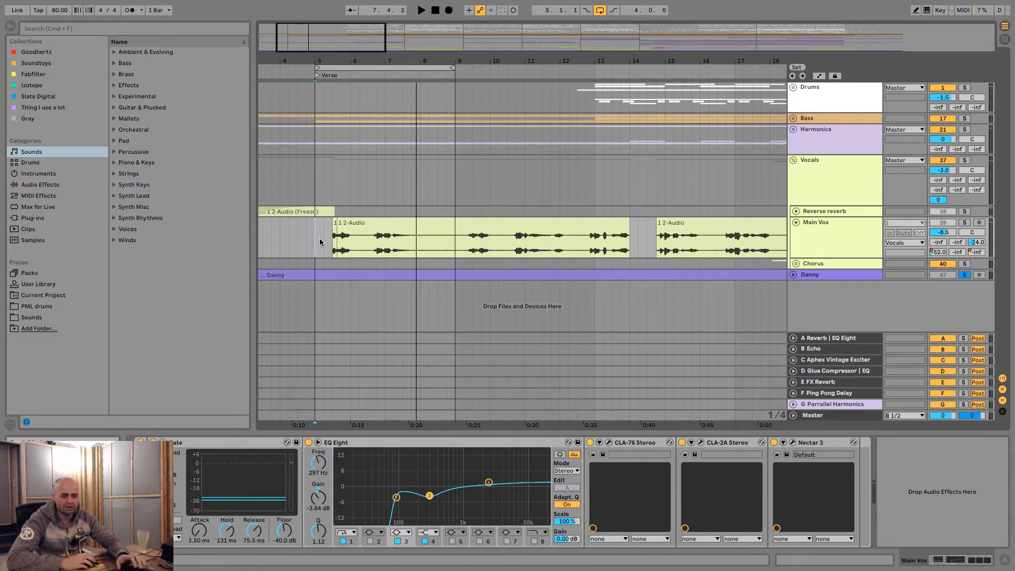
# Play the mix without the purple track's solo and loop the Main Vox phrase from 6.3.1 with a length of 1.2.0
pyautogui.press('space')
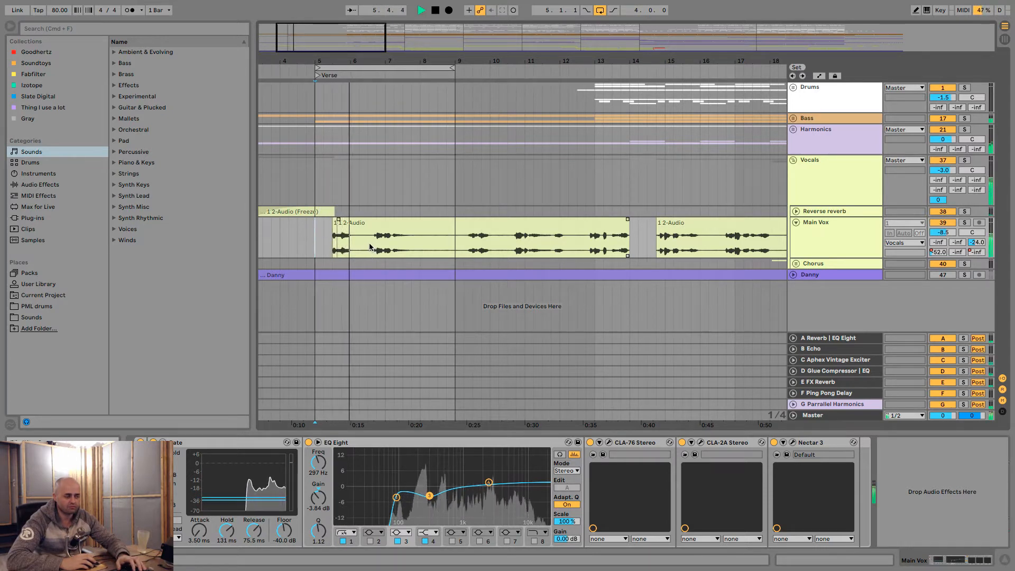
pyautogui.moveTo(369, 246); pyautogui.dragTo(417, 246)
pyautogui.press('super+l')
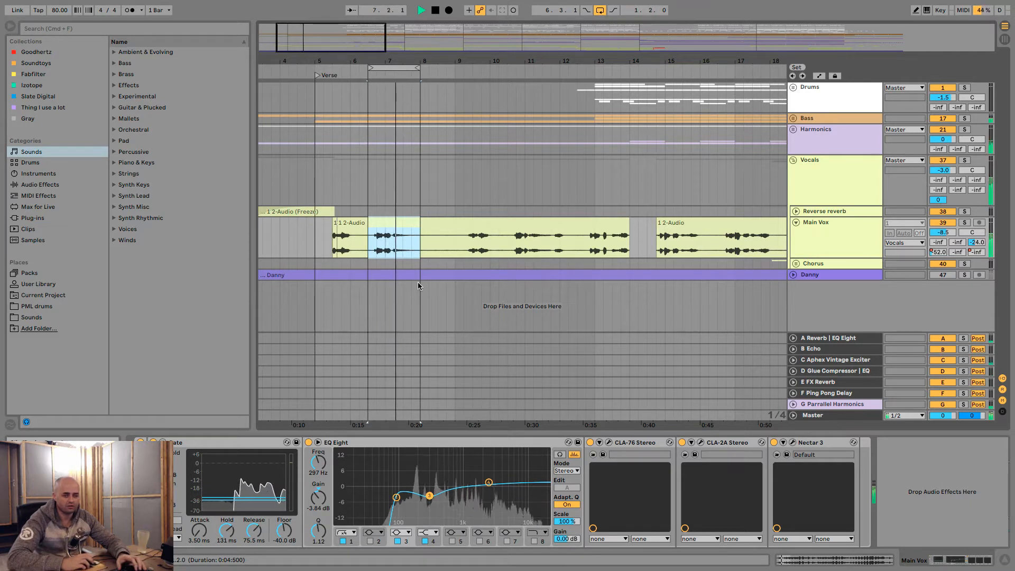
pyautogui.press('space')
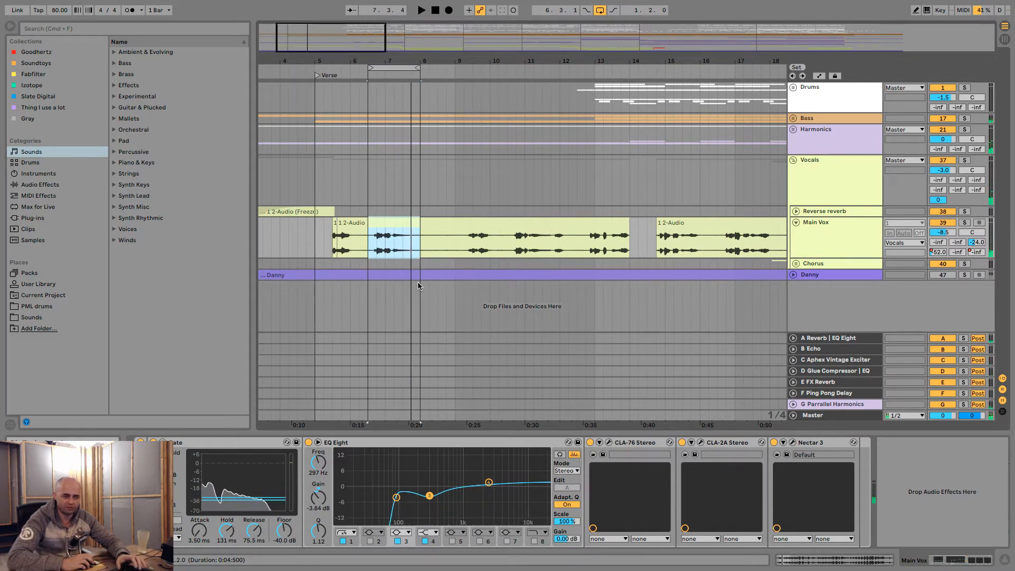
pyautogui.press('space')
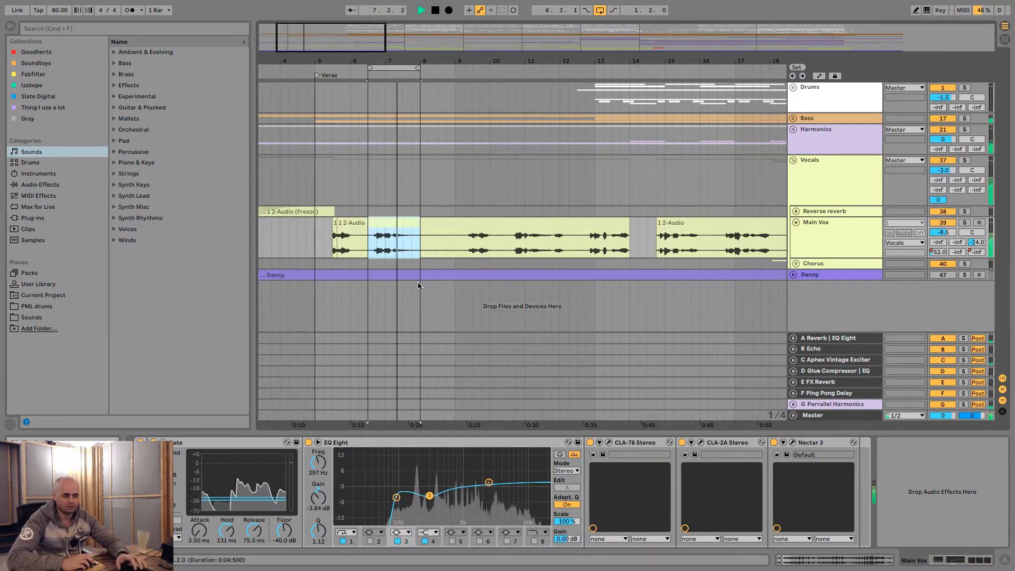
pyautogui.press('space')
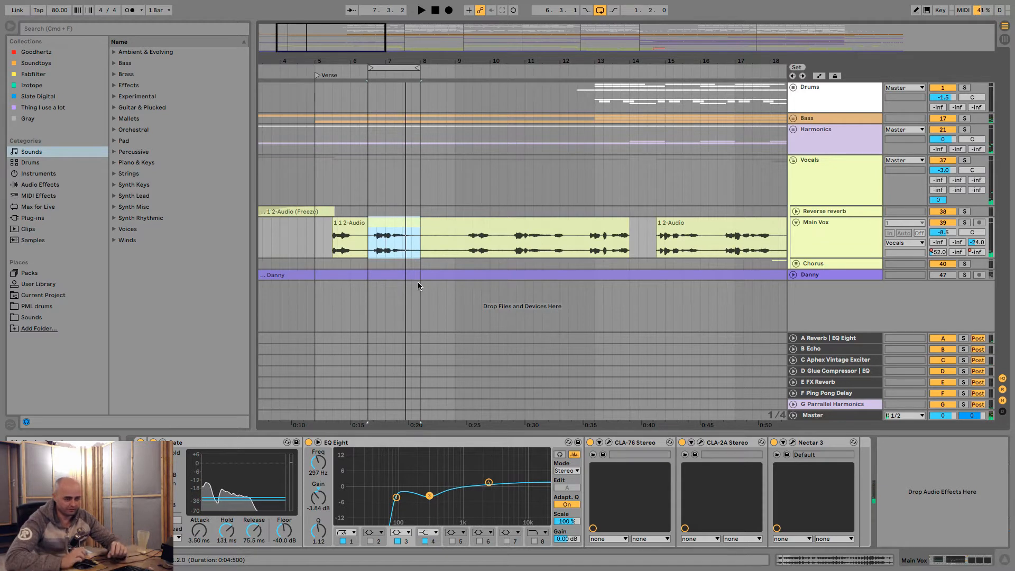
# Solo the Main Vox track and inspect its Gate and the low-cut and 297 Hz bands of its EQ Eight
pyautogui.click(964, 222)
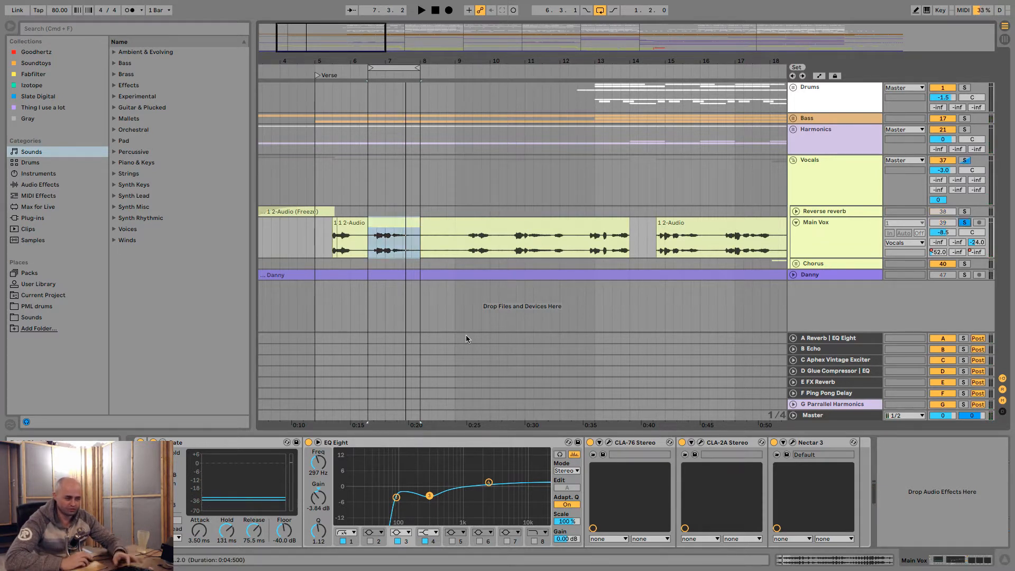
pyautogui.click(228, 443)
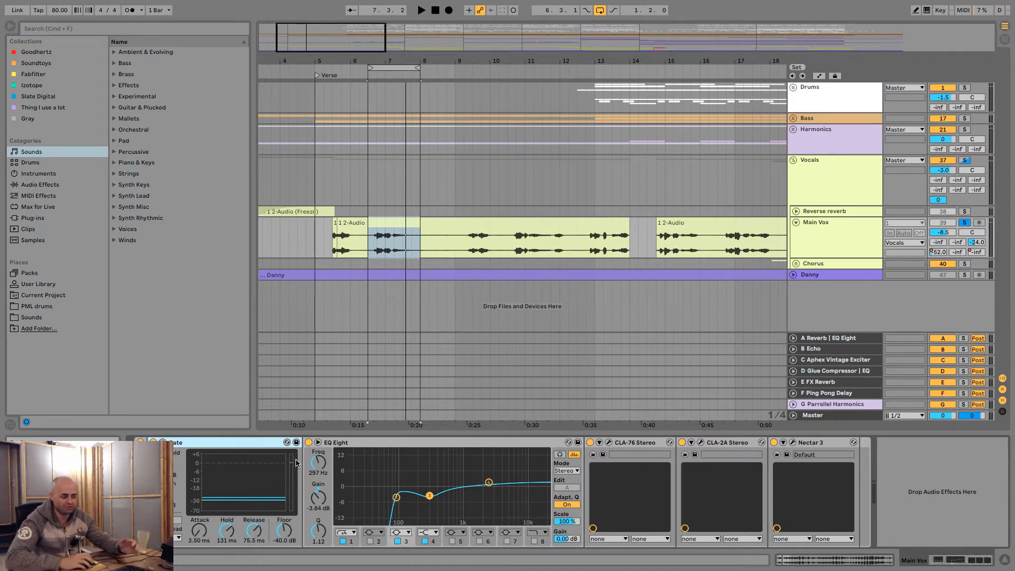
pyautogui.click(372, 447)
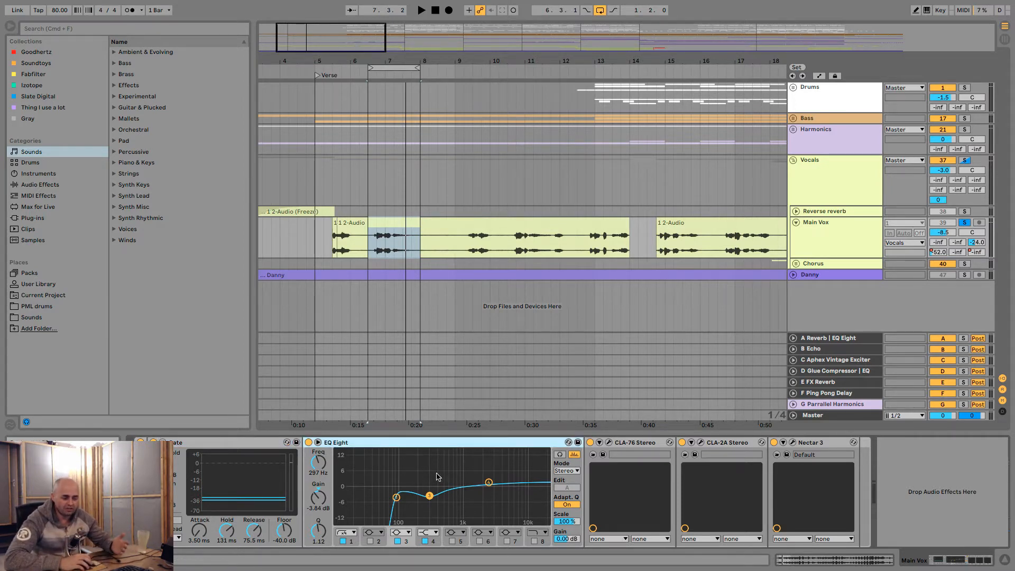
pyautogui.moveTo(395, 477); pyautogui.dragTo(329, 541)
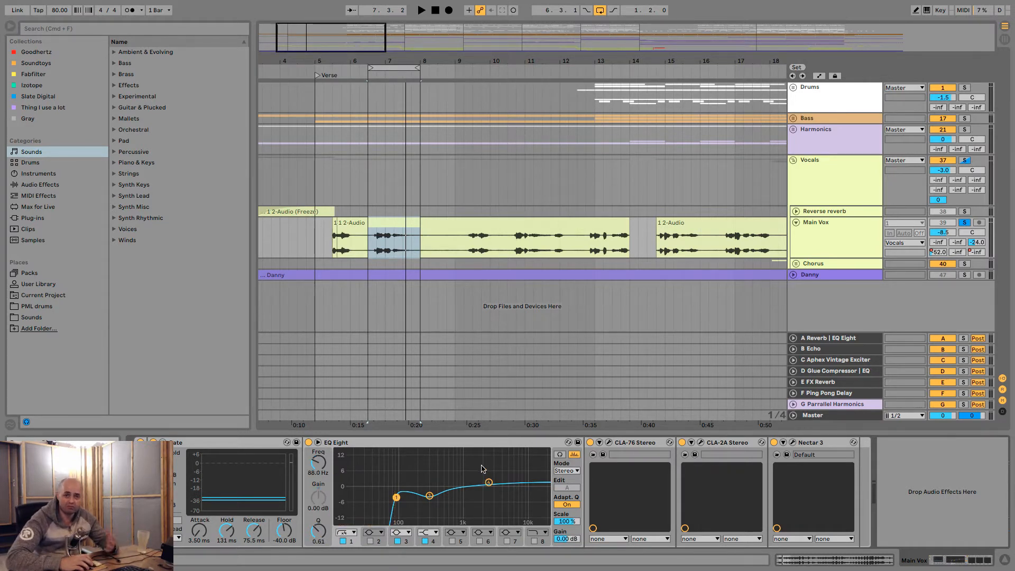
pyautogui.moveTo(444, 468); pyautogui.dragTo(402, 522)
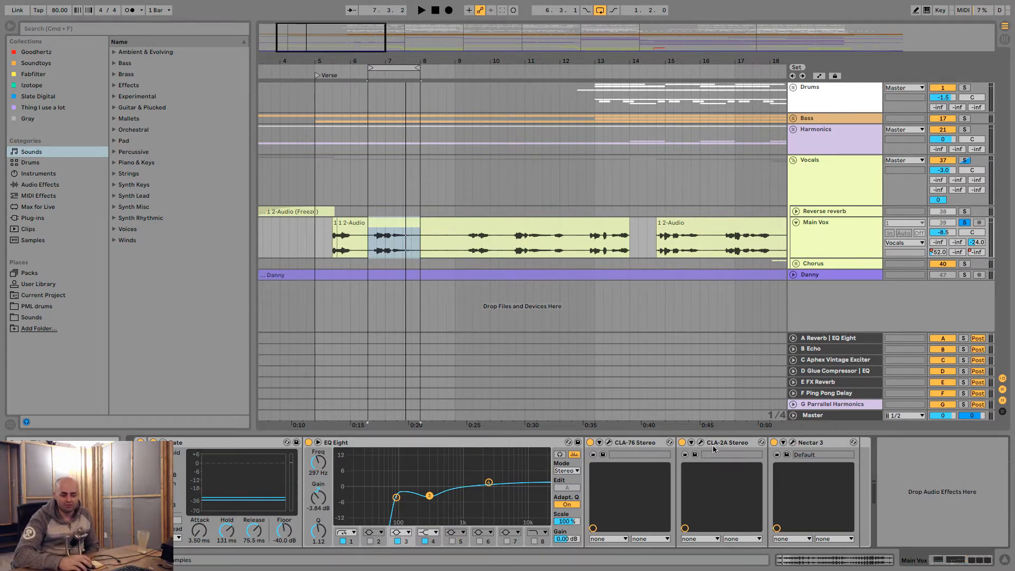
# View the CLA-76 and CLA-2A compressor settings on Main Vox, closing each plugin window after viewing
pyautogui.click(607, 445)
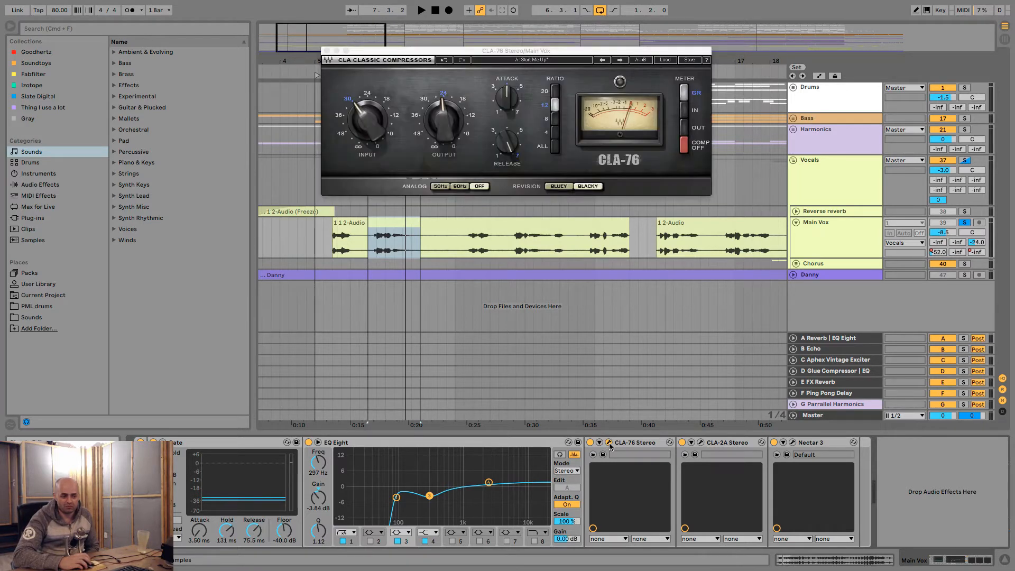
pyautogui.click(608, 445)
pyautogui.click(700, 442)
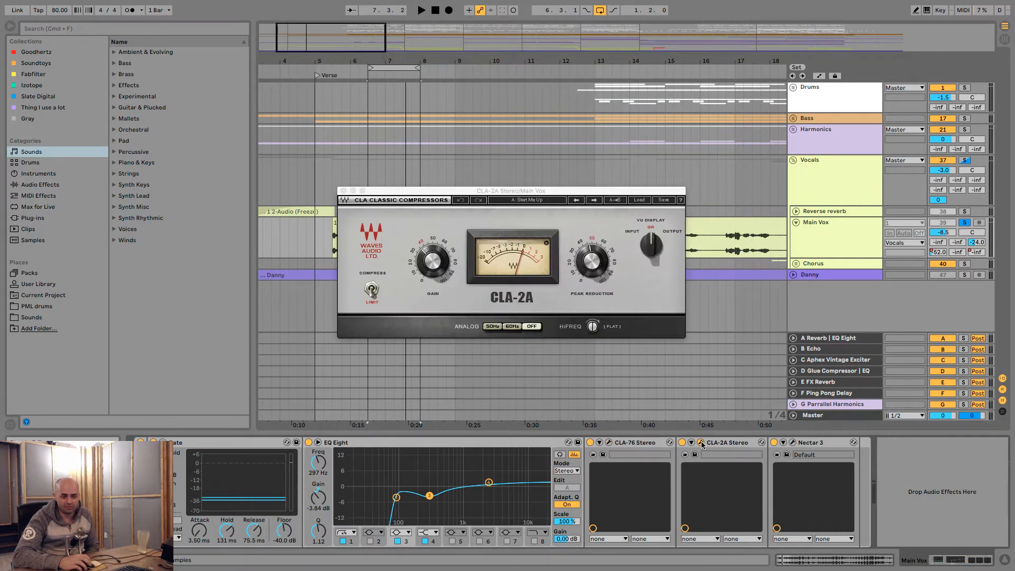
pyautogui.click(701, 443)
# Open Nectar 3 with its window below the ruler and listen to the looped phrase of the soloed vocal
pyautogui.click(793, 443)
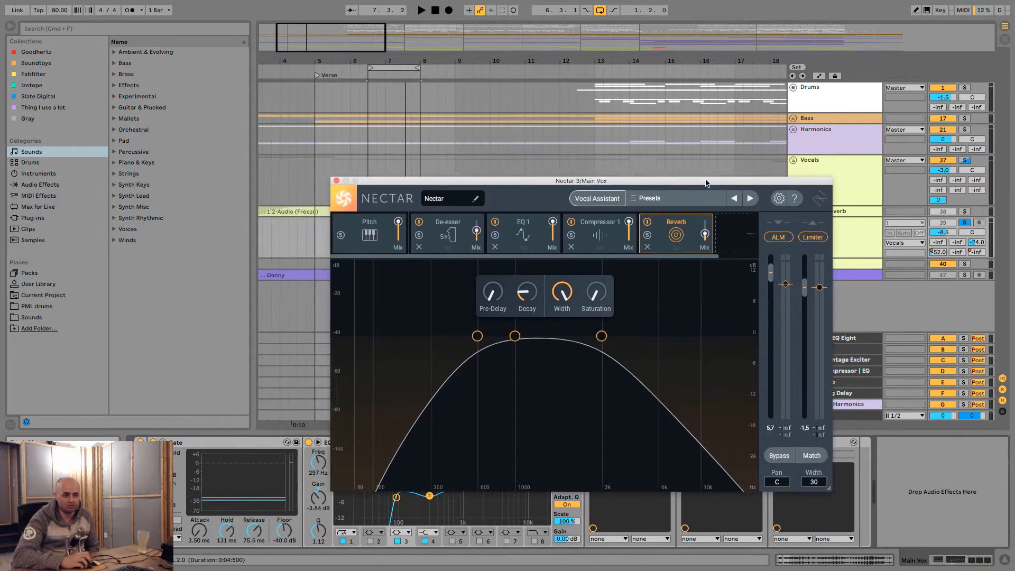
pyautogui.moveTo(706, 183); pyautogui.dragTo(668, 244)
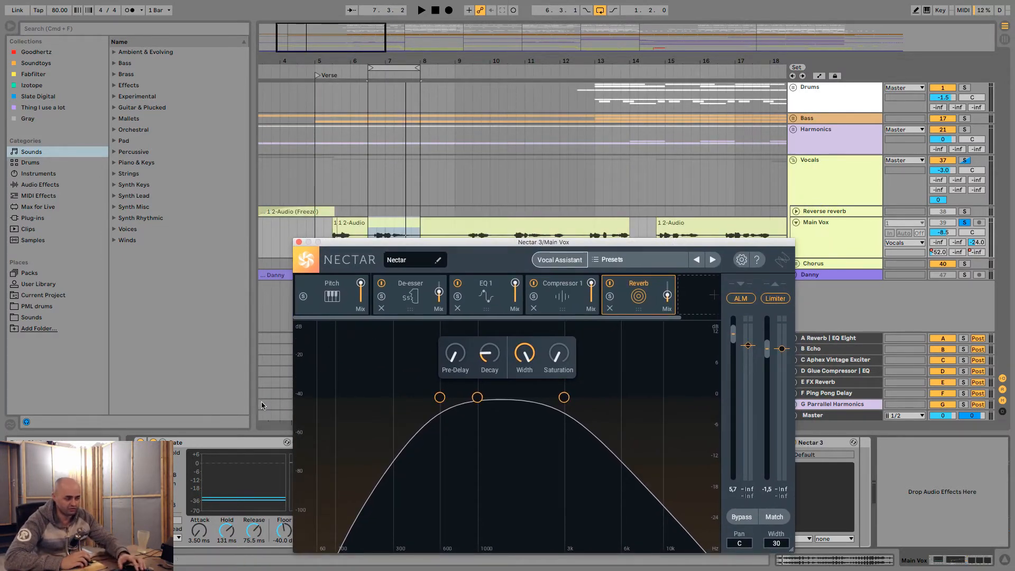
pyautogui.press('space')
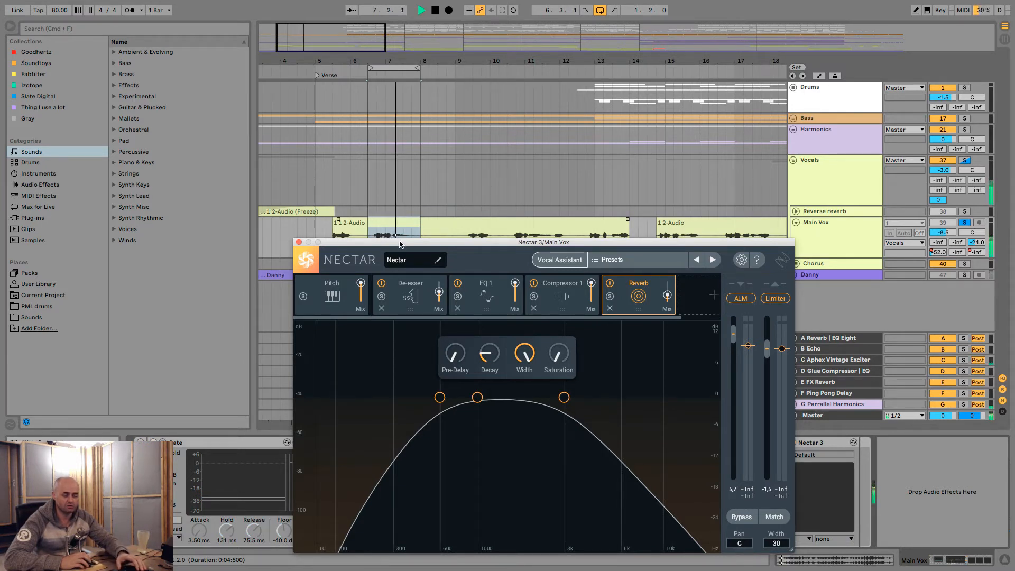
pyautogui.press('space')
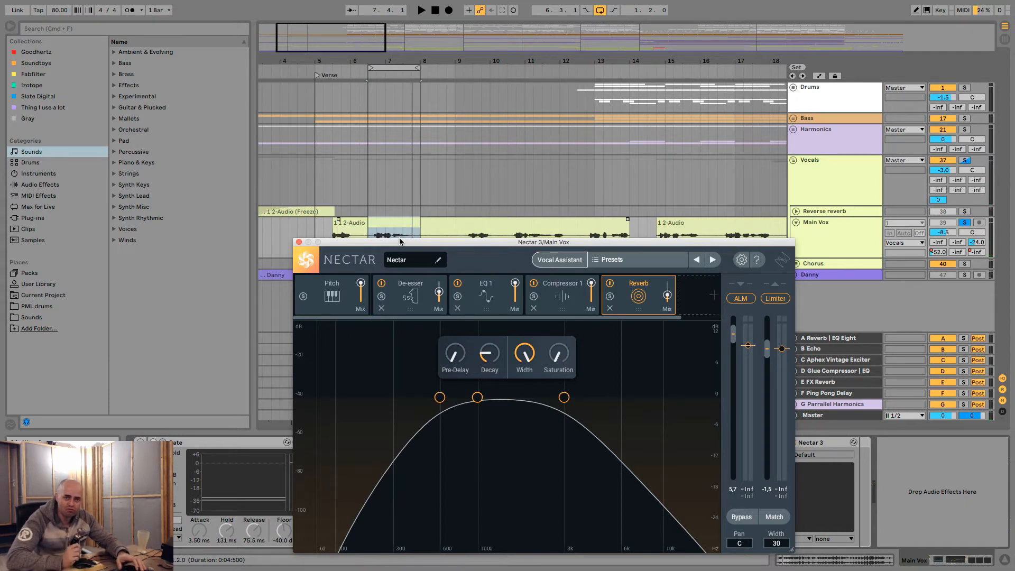
# Show Nectar's EQ 1 module and examine the low-mid cuts at bands 2 and 3, leaving band 2 selected
pyautogui.click(485, 296)
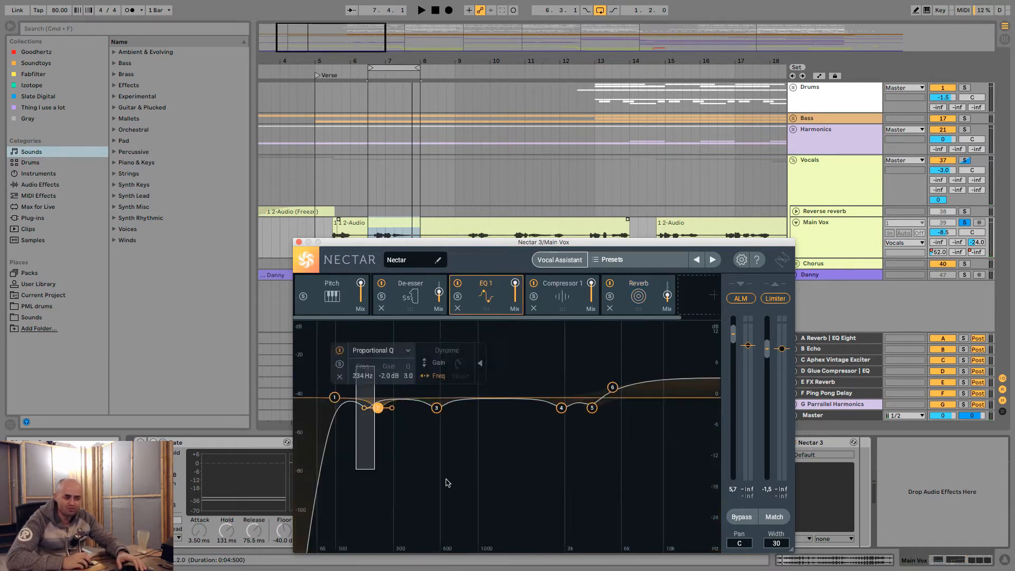
pyautogui.moveTo(355, 363); pyautogui.dragTo(435, 481)
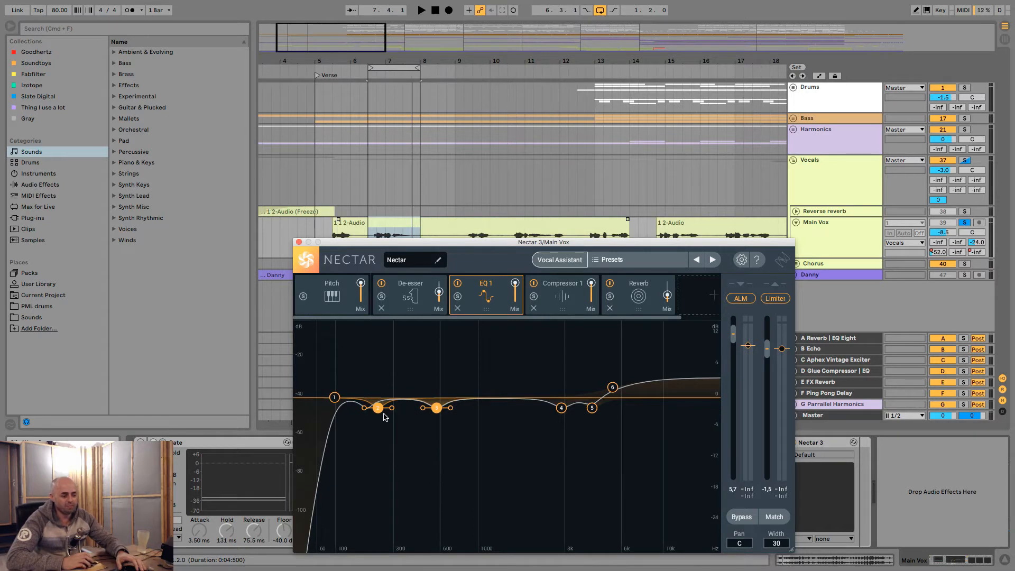
pyautogui.click(386, 413)
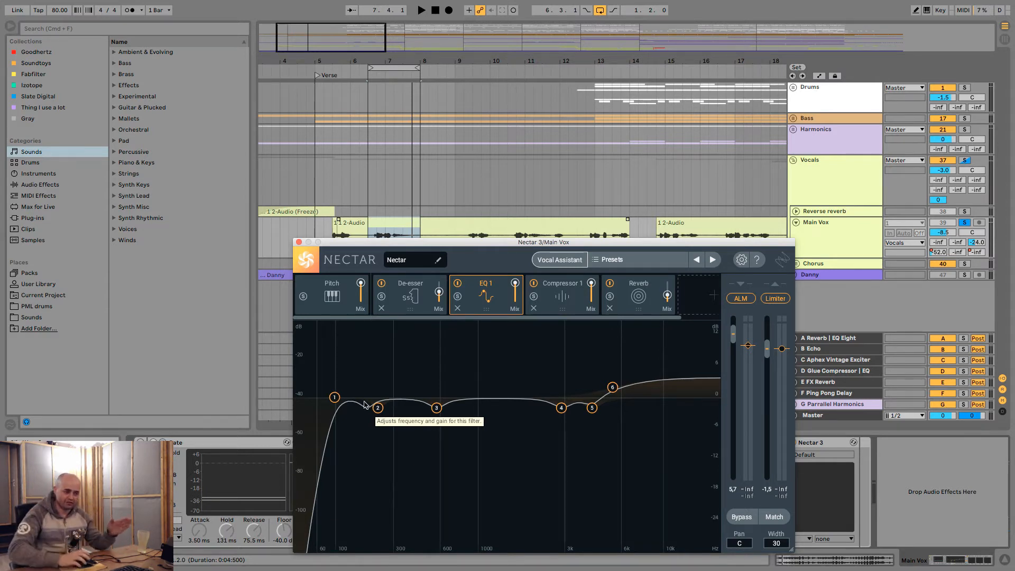
pyautogui.moveTo(516, 242); pyautogui.dragTo(513, 123)
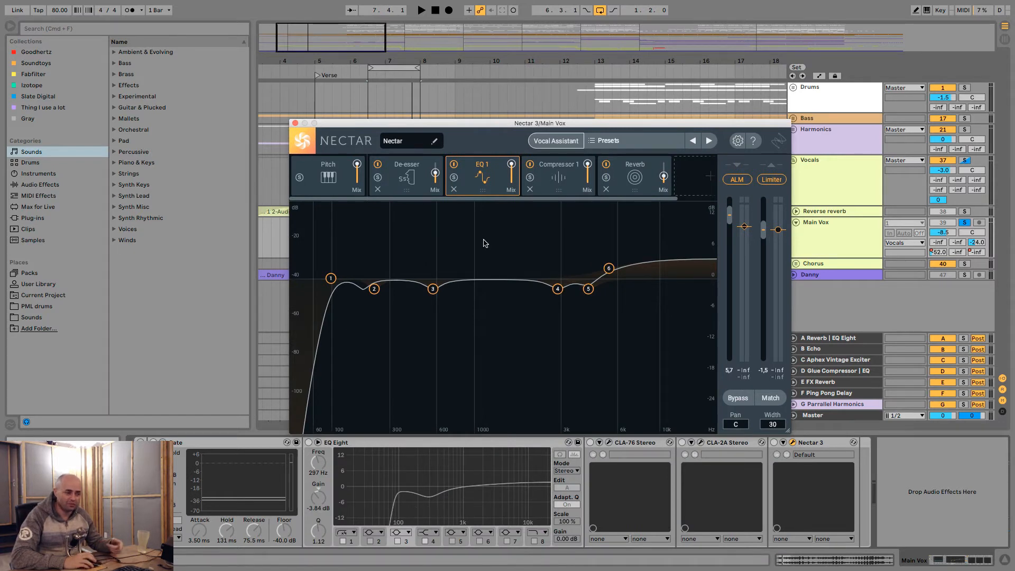
pyautogui.moveTo(513, 123); pyautogui.dragTo(545, 257)
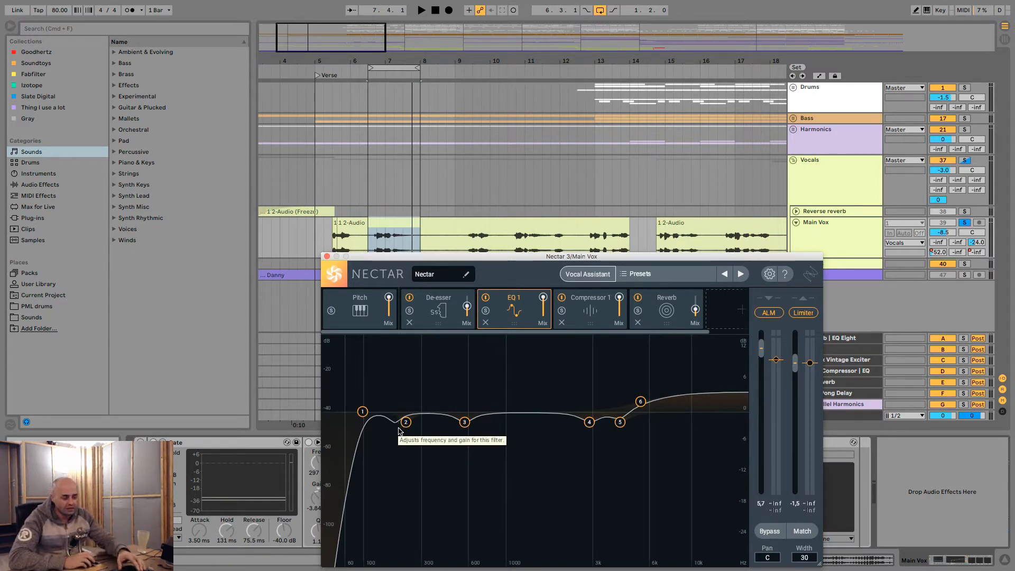
pyautogui.moveTo(393, 453); pyautogui.dragTo(405, 357)
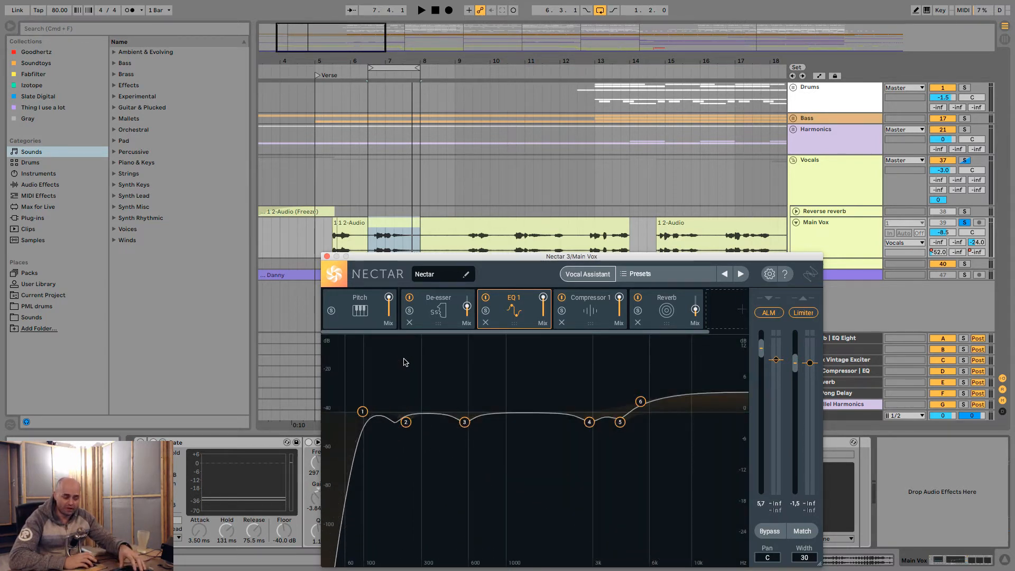
pyautogui.click(406, 423)
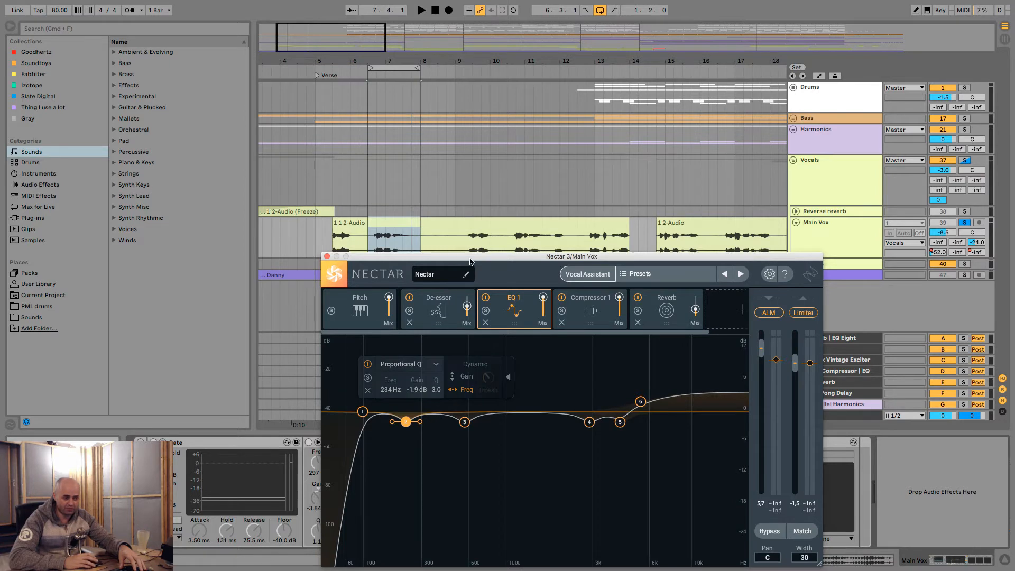
# Place the Nectar window above the EQ Eight graph, play the looped vocal to compare both EQs, and deselect band 2
pyautogui.moveTo(471, 261); pyautogui.dragTo(463, 152)
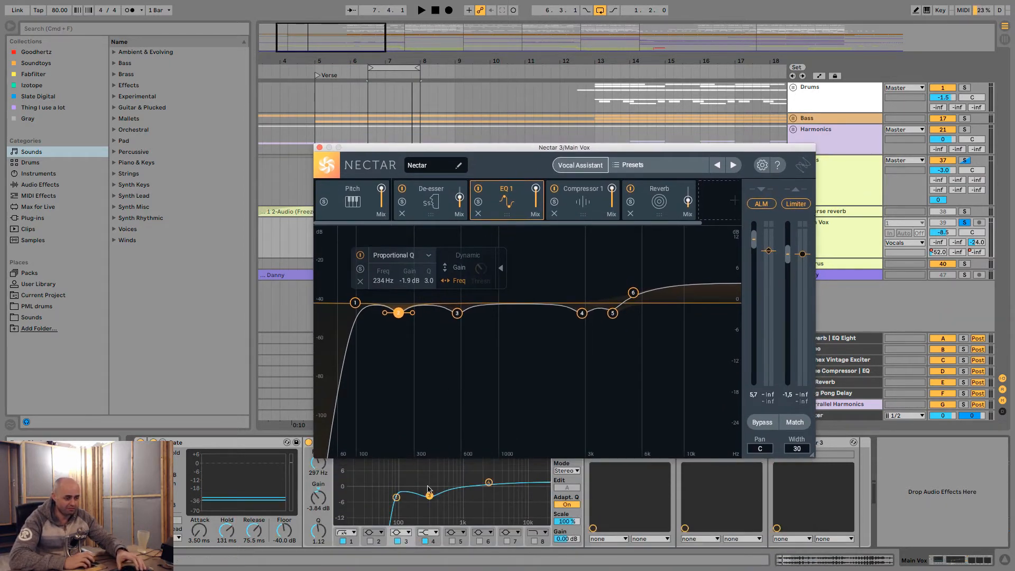
pyautogui.press('space')
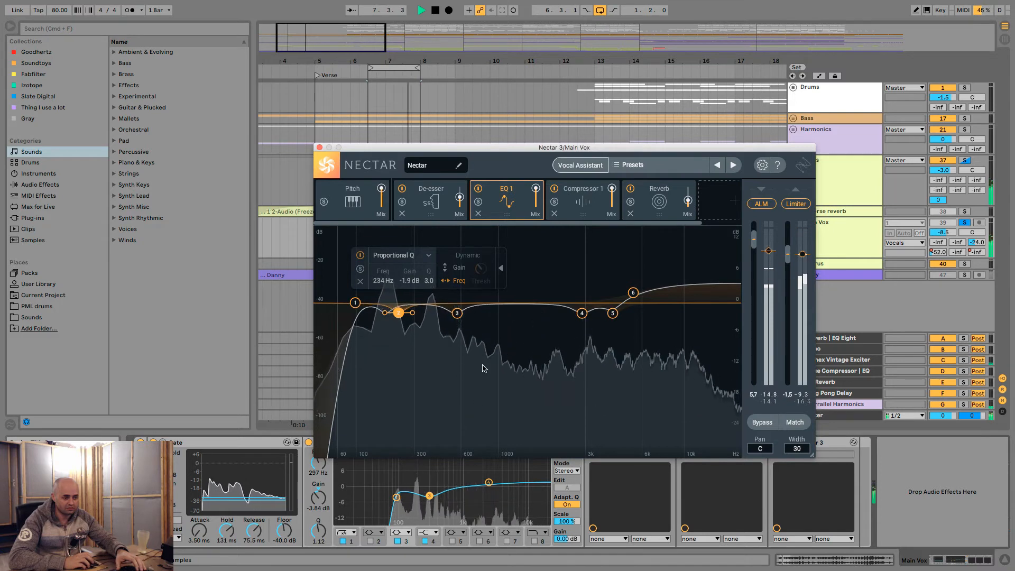
pyautogui.press('space')
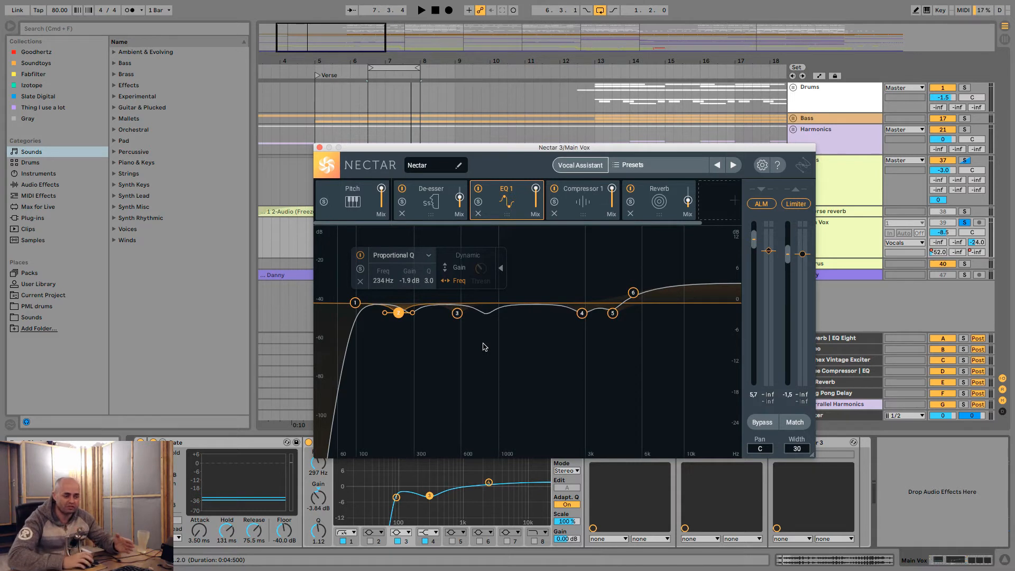
pyautogui.click(493, 347)
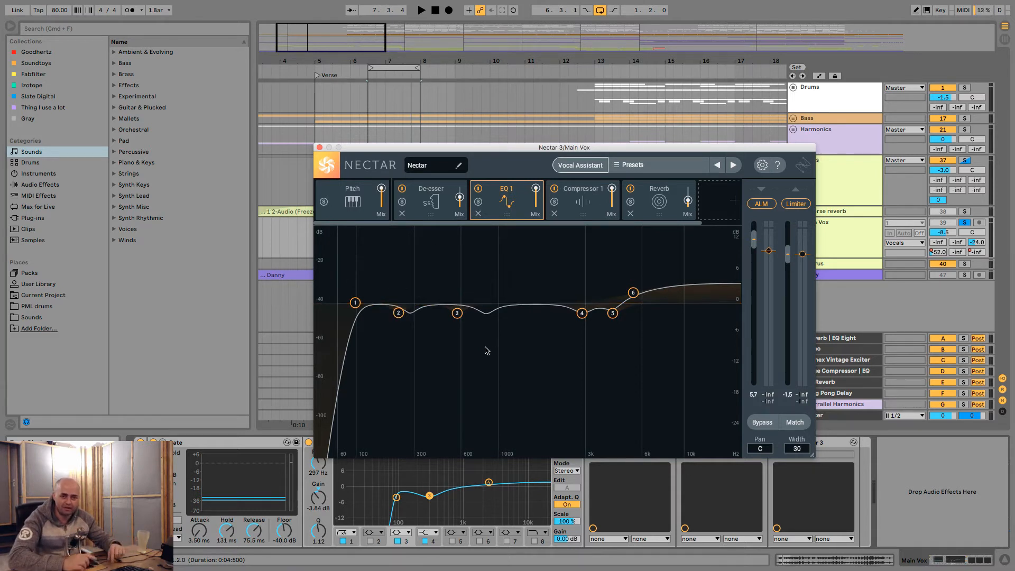
# Play the soloed vocal loop with Nectar's EQ 1 shown and again with its Compressor 1 module shown
pyautogui.press('space')
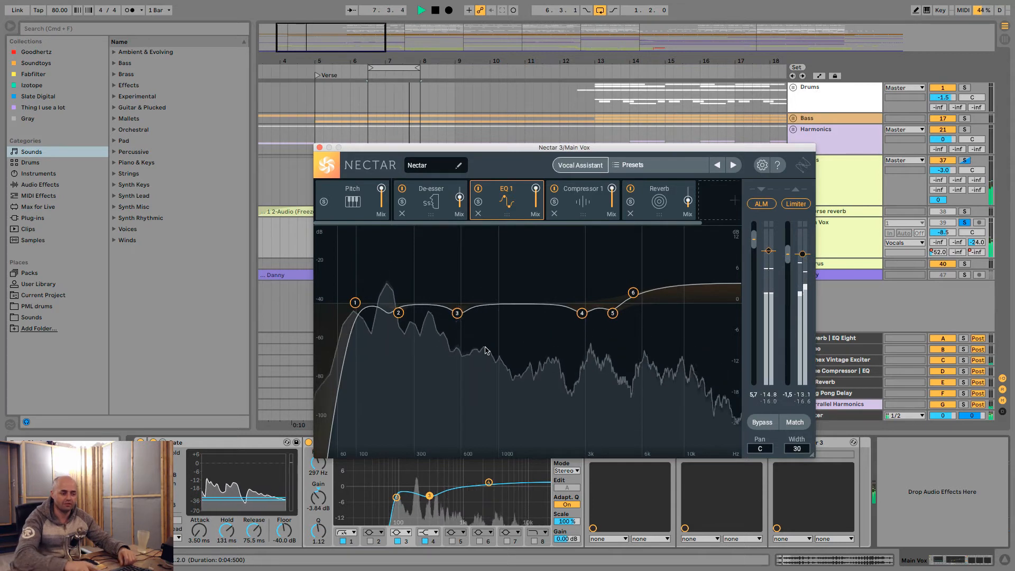
pyautogui.press('space')
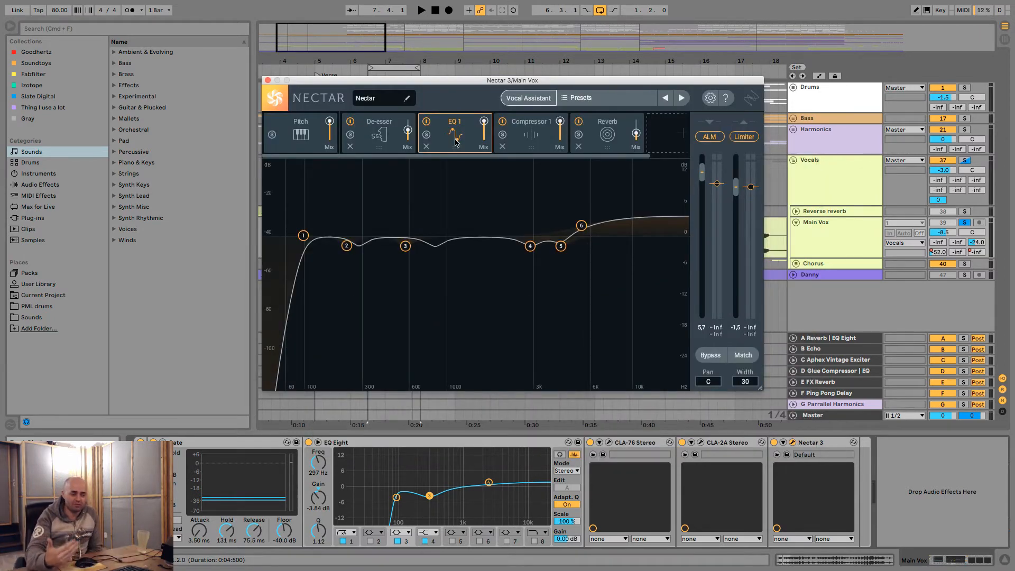
pyautogui.click(518, 143)
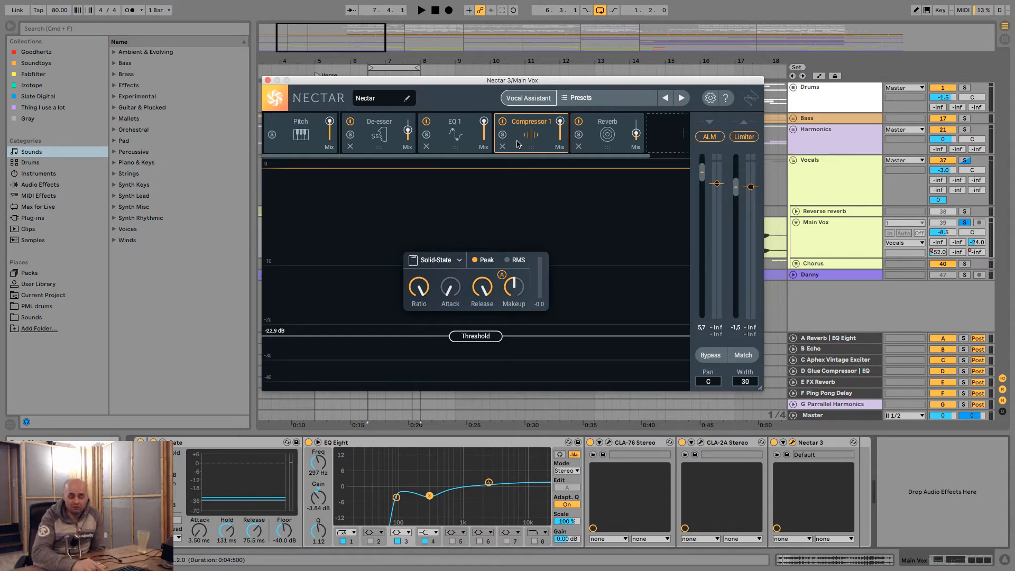
pyautogui.press('space')
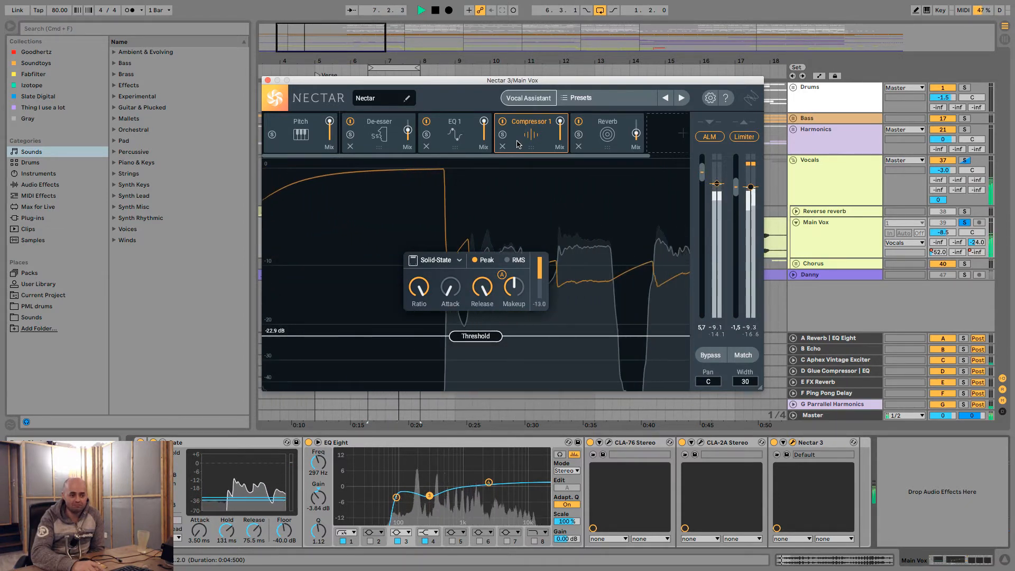
pyautogui.press('space')
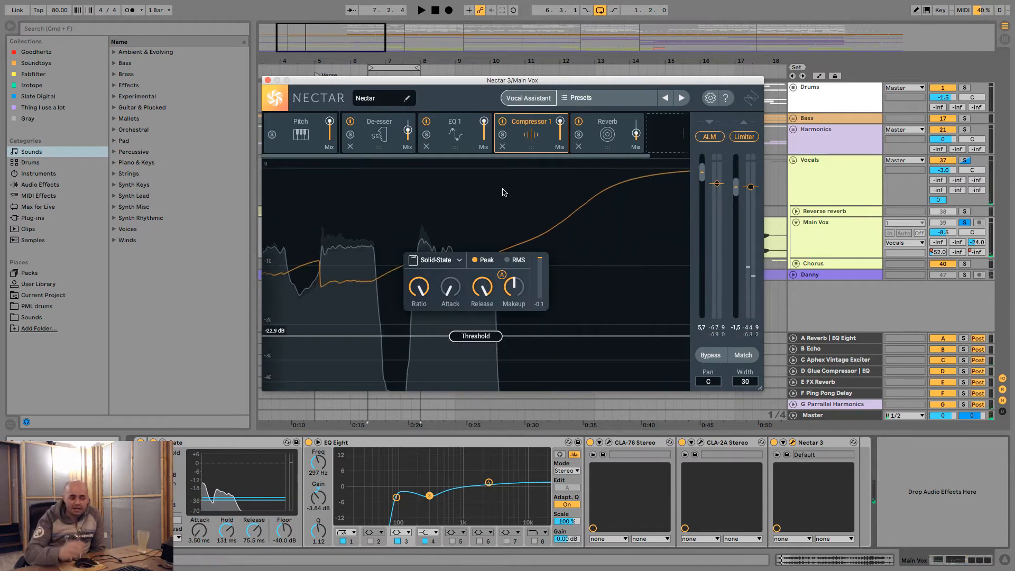
# Compare the ratio, attack and release of Nectar's Compressor 1 with the CLA-76 settings, closing the CLA-76 window after viewing
pyautogui.moveTo(420, 281); pyautogui.dragTo(421, 254)
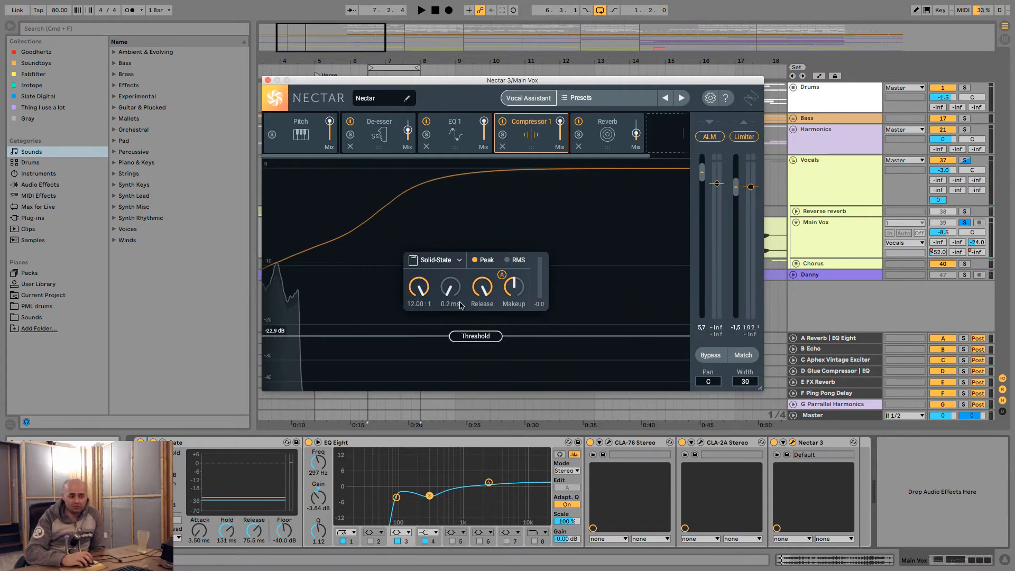
pyautogui.click(609, 443)
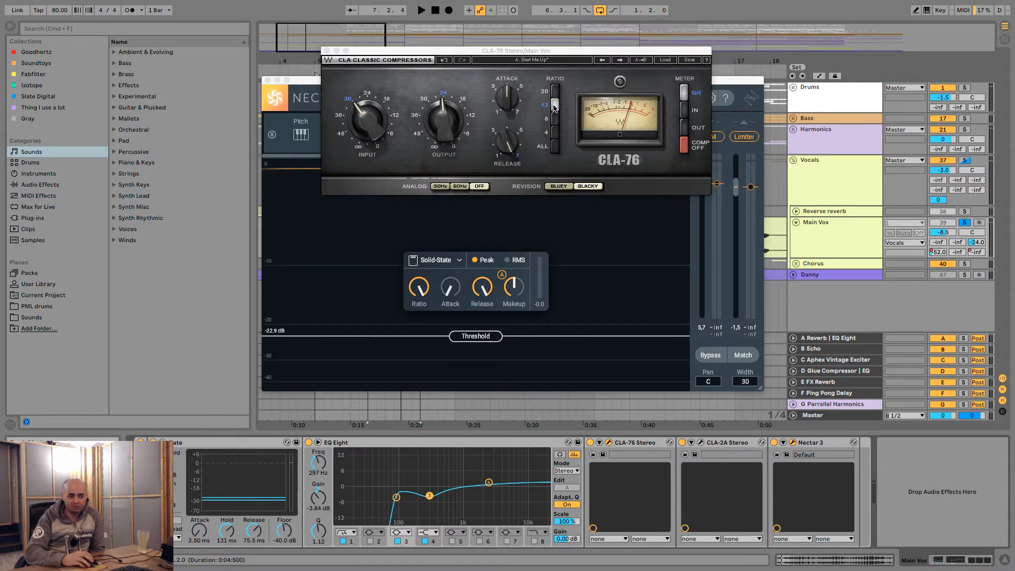
pyautogui.click(326, 51)
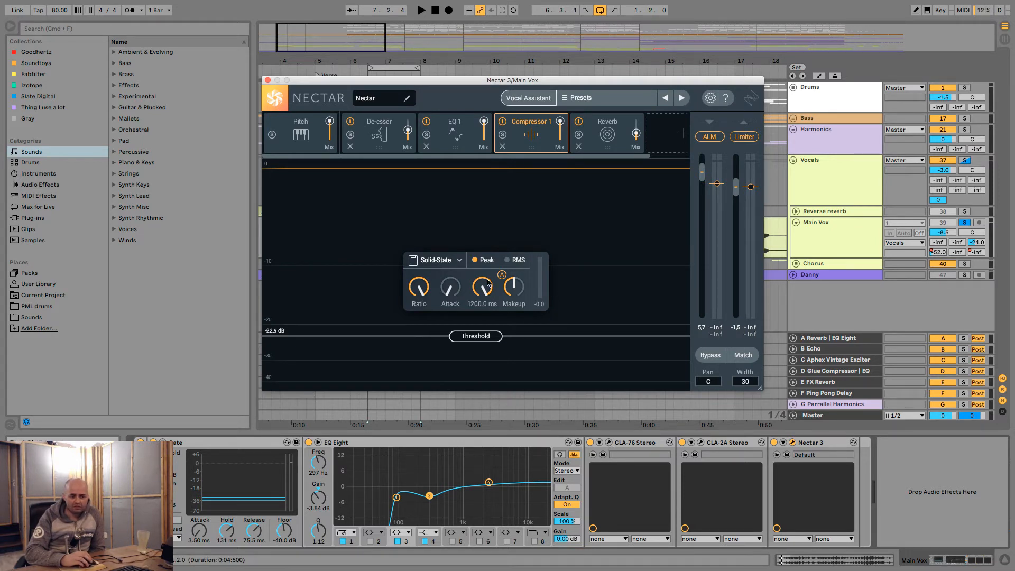
# Highlight the CLA-76 and CLA-2A devices alternately in the Main Vox chain, leaving the CLA-2A selected
pyautogui.click(628, 444)
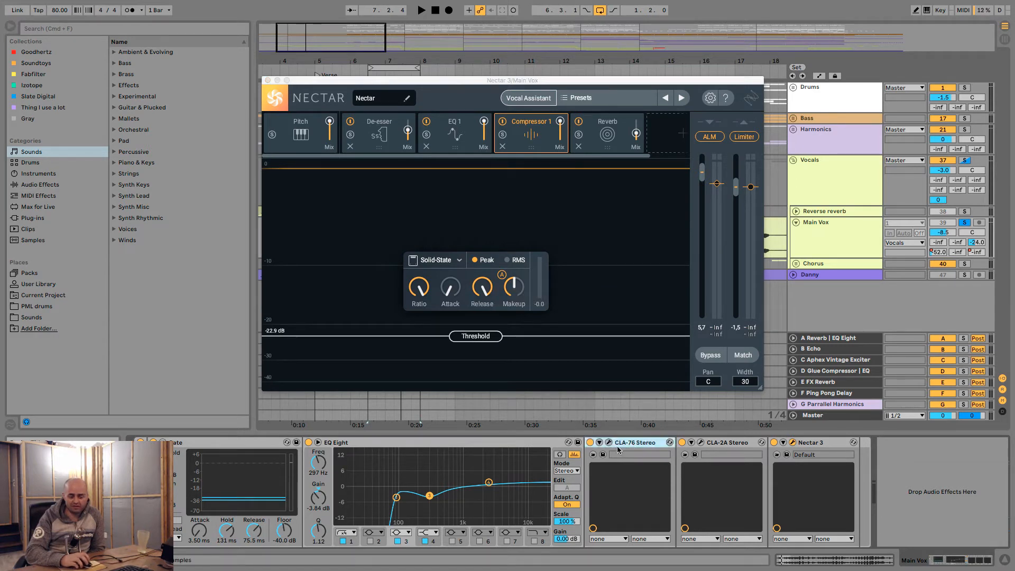
pyautogui.click(714, 445)
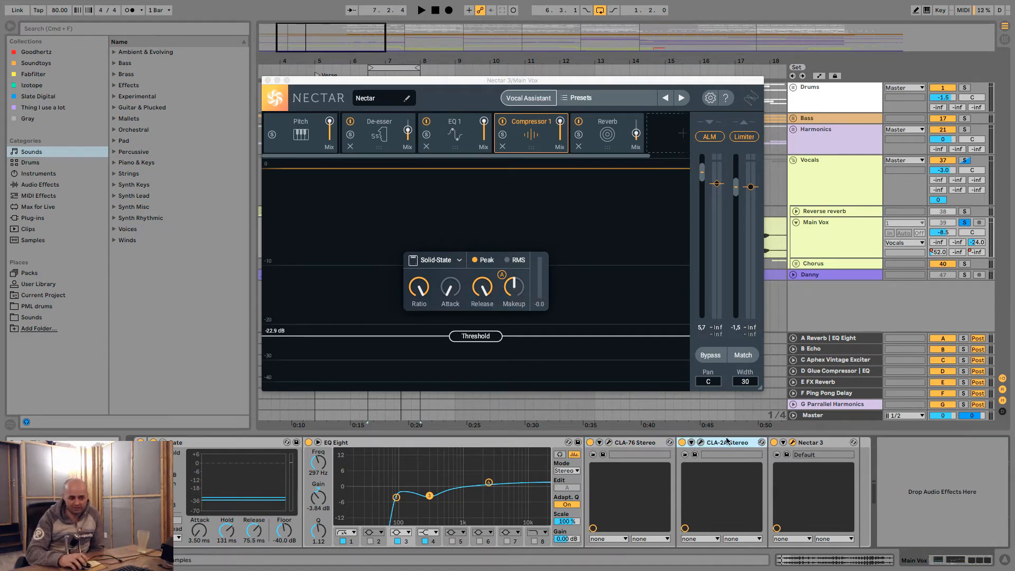
pyautogui.click(635, 441)
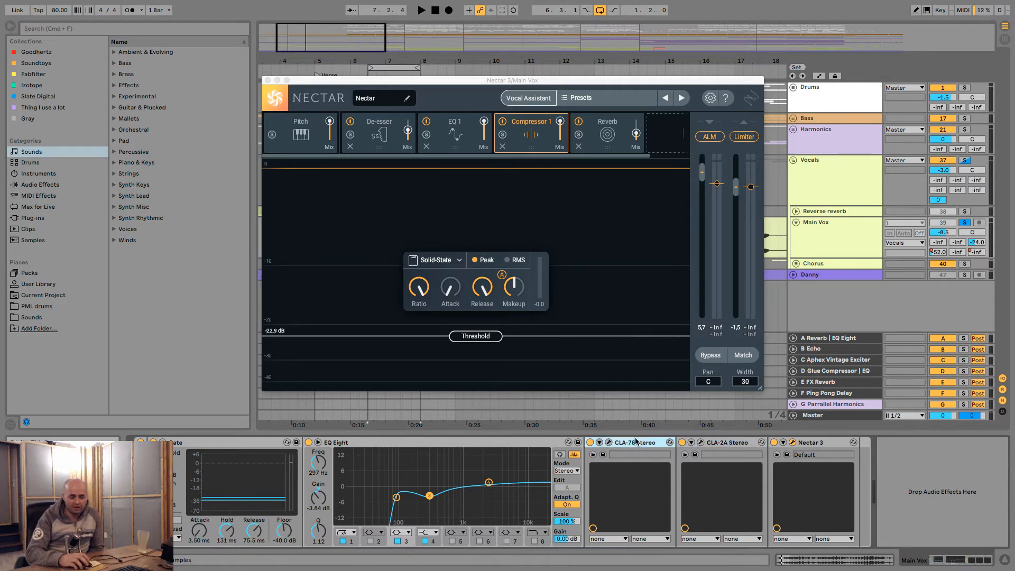
pyautogui.click(724, 443)
pyautogui.click(623, 444)
pyautogui.click(706, 445)
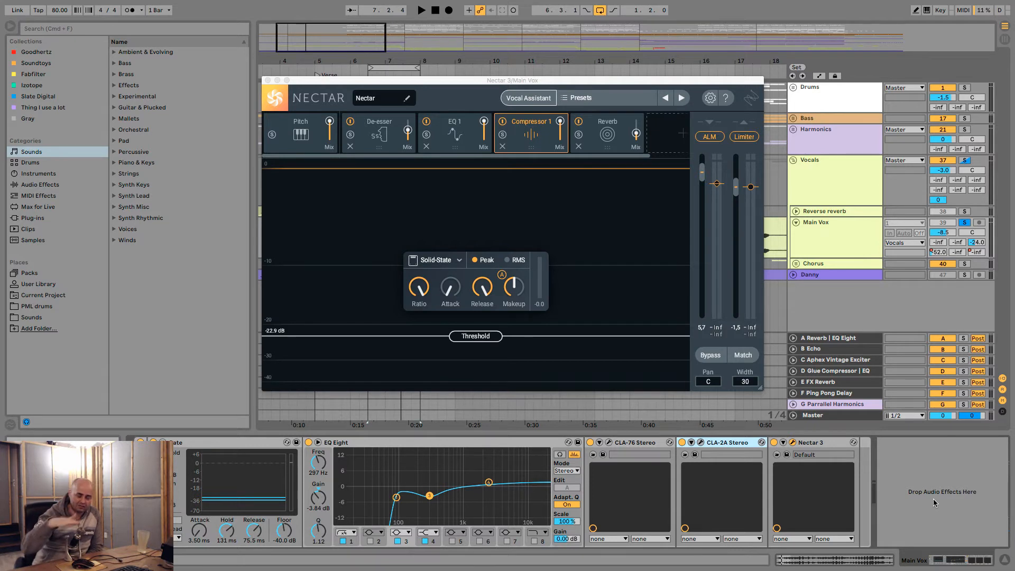
# Show Nectar's Reverb module, switch the Limiter off and back on, and play the vocal loop to check the limiting
pyautogui.click(606, 139)
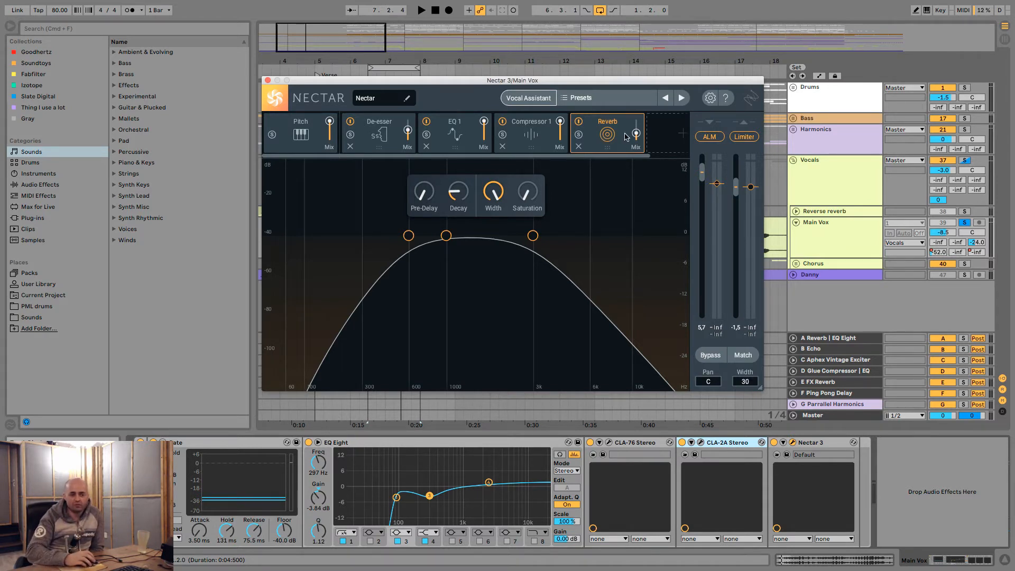
pyautogui.click(747, 138)
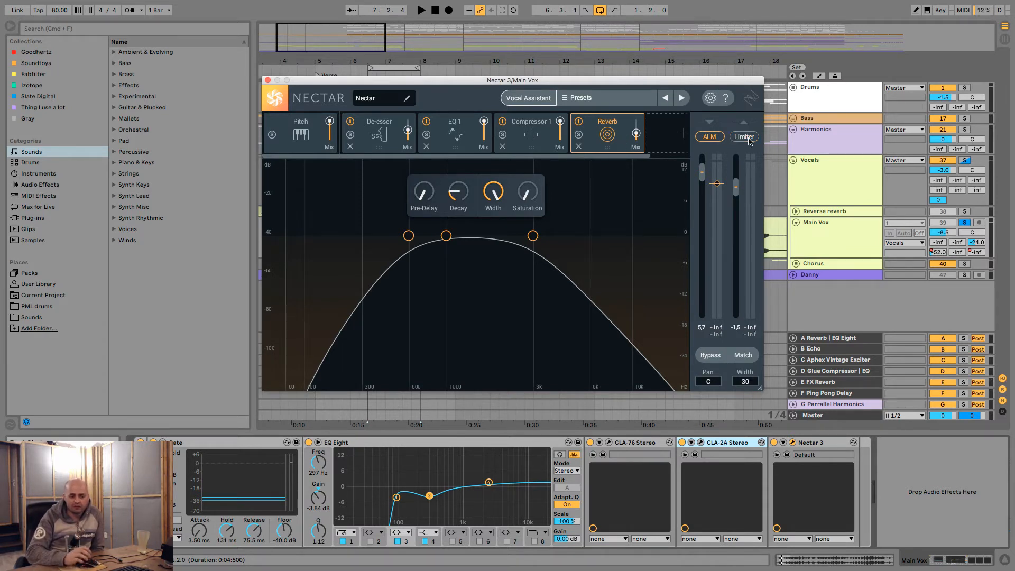
pyautogui.click(744, 137)
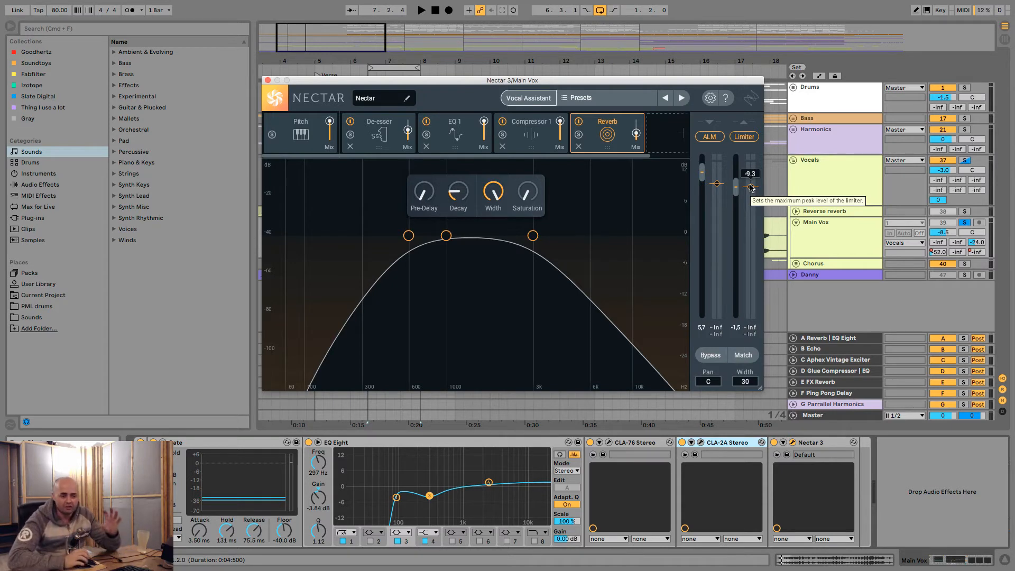
pyautogui.press('space')
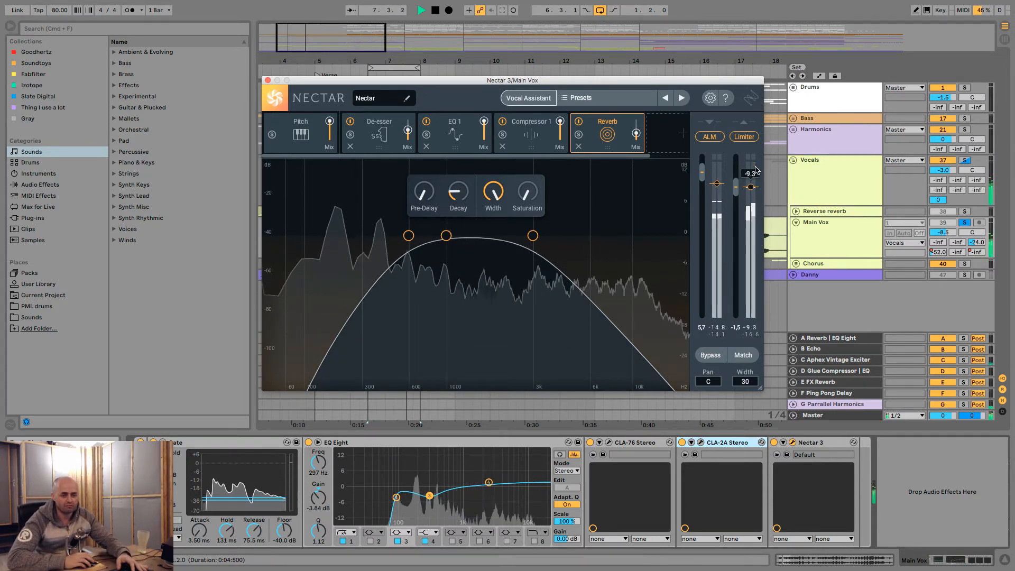
pyautogui.press('space')
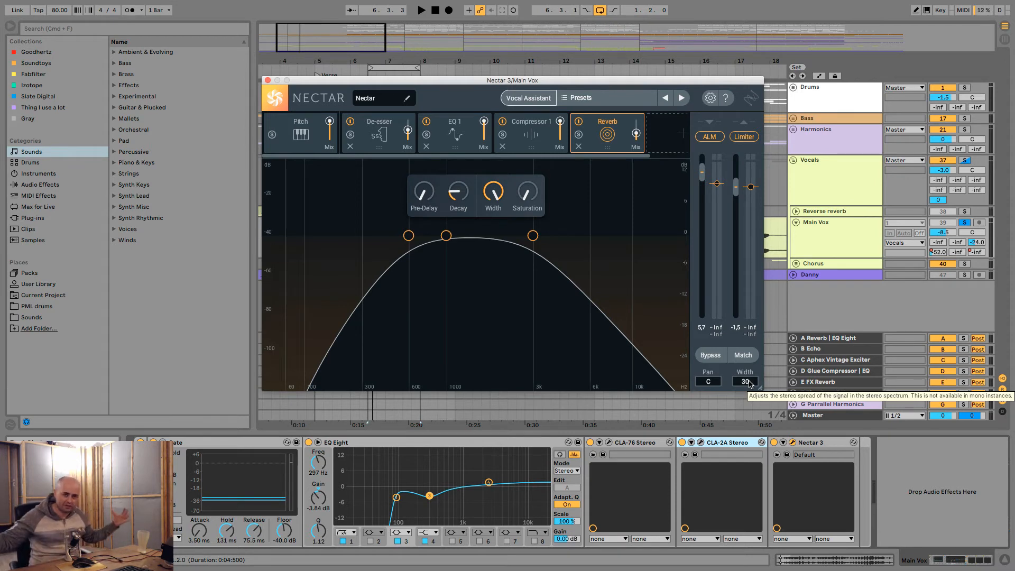
# Set Nectar's stereo width to 100 and listen to the looped vocal
pyautogui.doubleClick(749, 383)
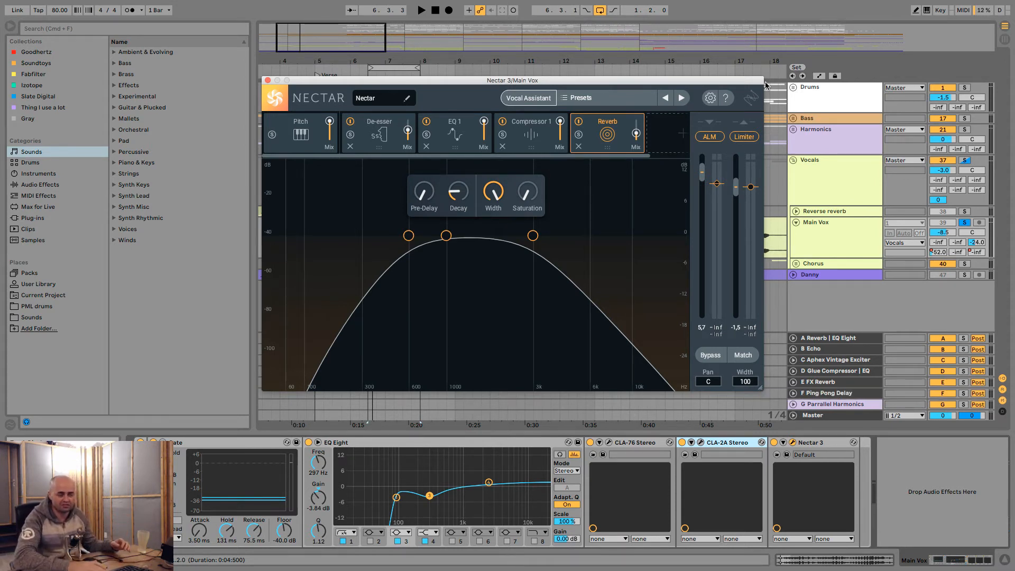
pyautogui.press('space')
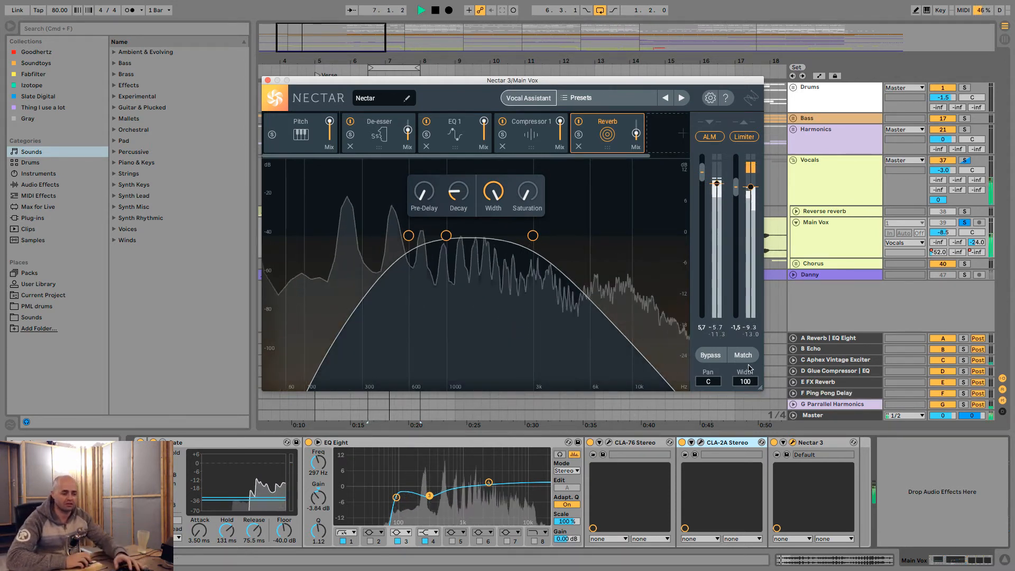
pyautogui.press('space')
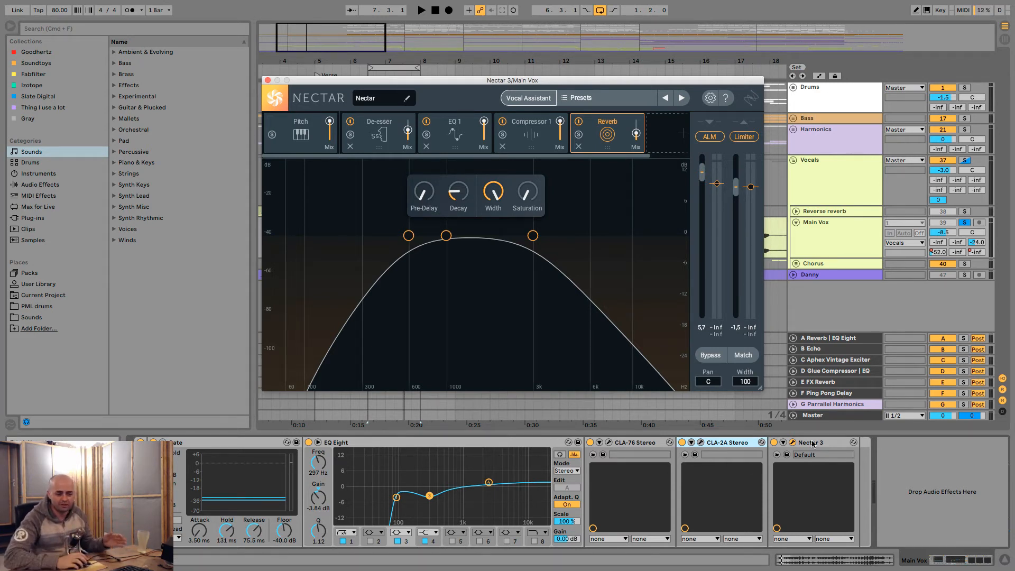
# Try Nectar's stereo width at -100, play the looped vocal, and adjust the width to -97
pyautogui.moveTo(745, 382); pyautogui.dragTo(748, 391)
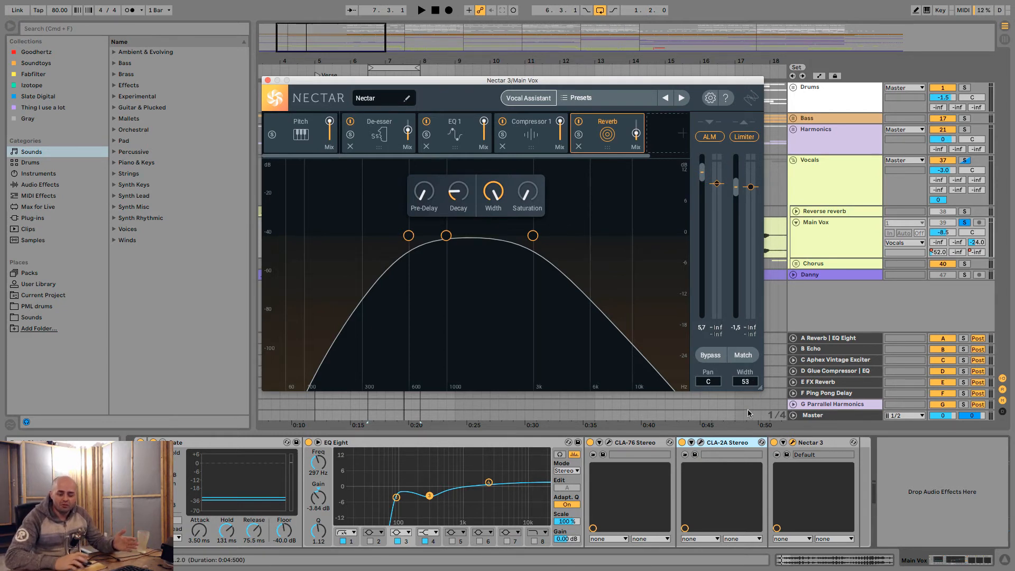
pyautogui.write('0-100')
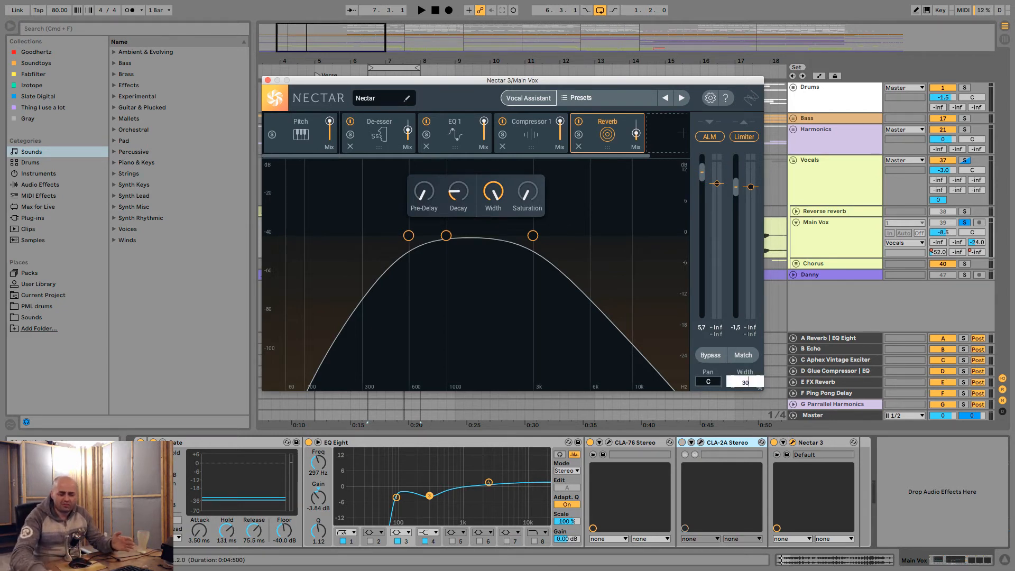
pyautogui.press('Return')
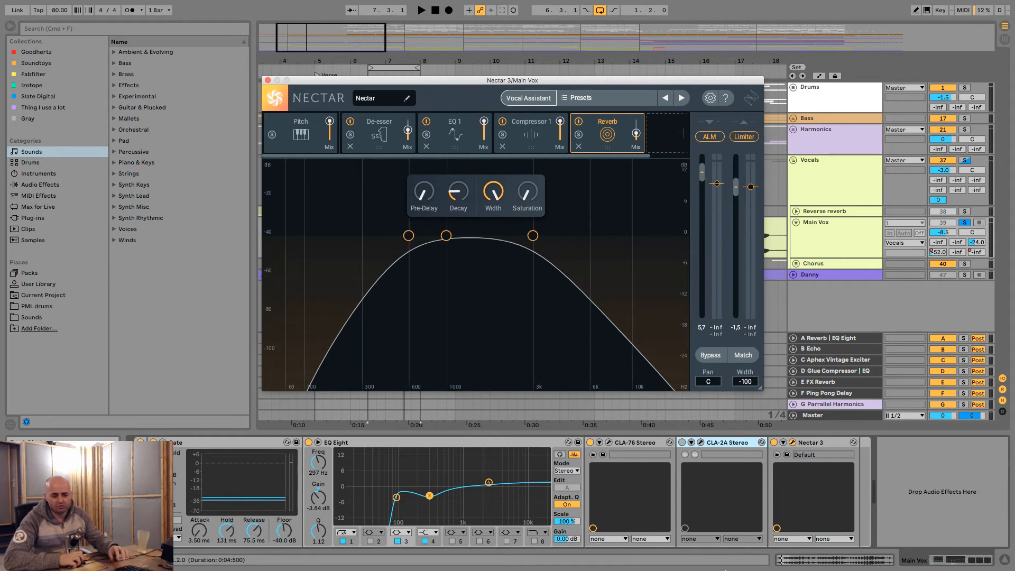
pyautogui.press('space')
pyautogui.scroll(3, 747, 385)
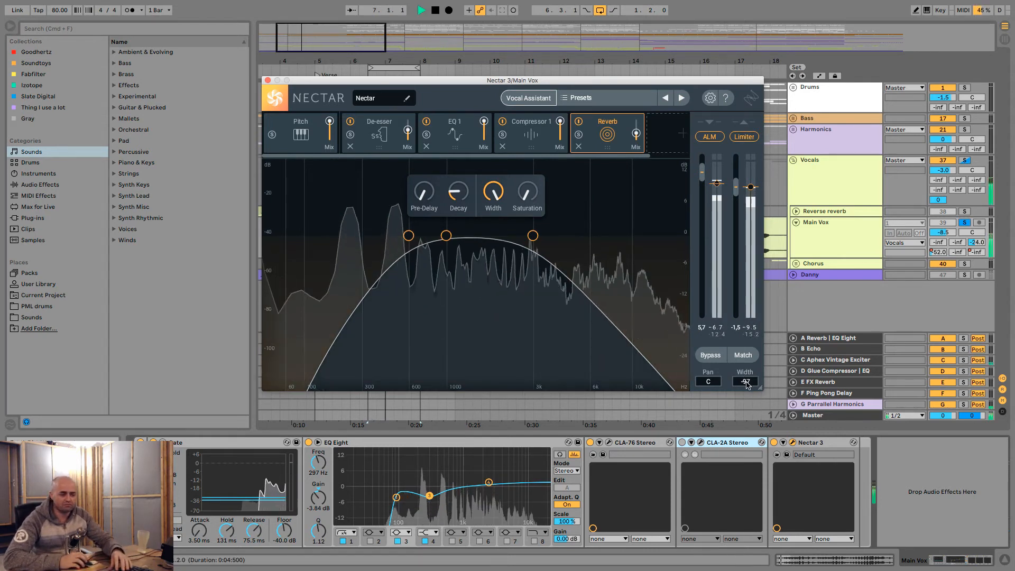
pyautogui.press('space')
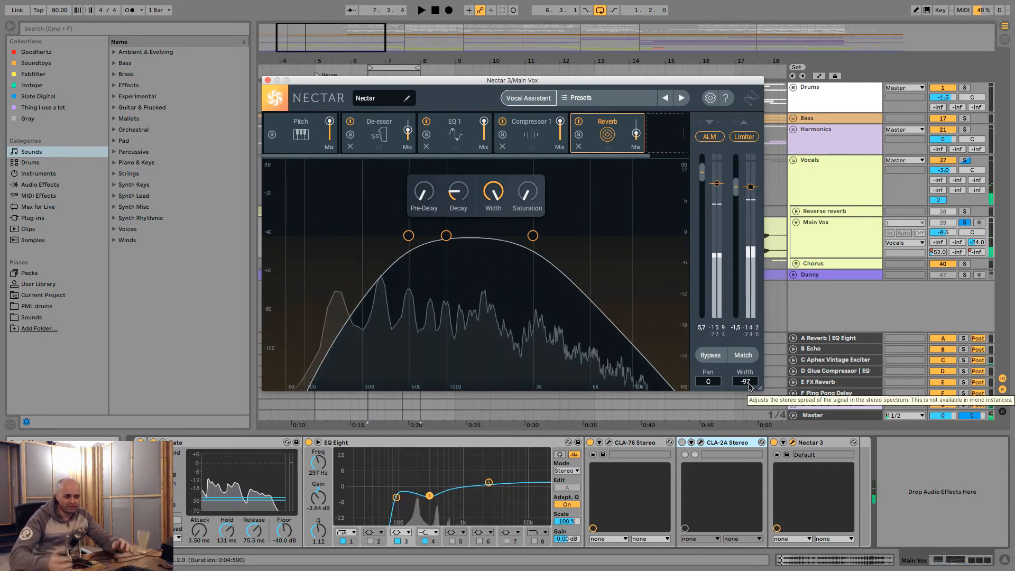
# Set Nectar's stereo width to 30, listen to the looped vocal, and switch the CLA-2A device on
pyautogui.moveTo(749, 384); pyautogui.dragTo(752, 302)
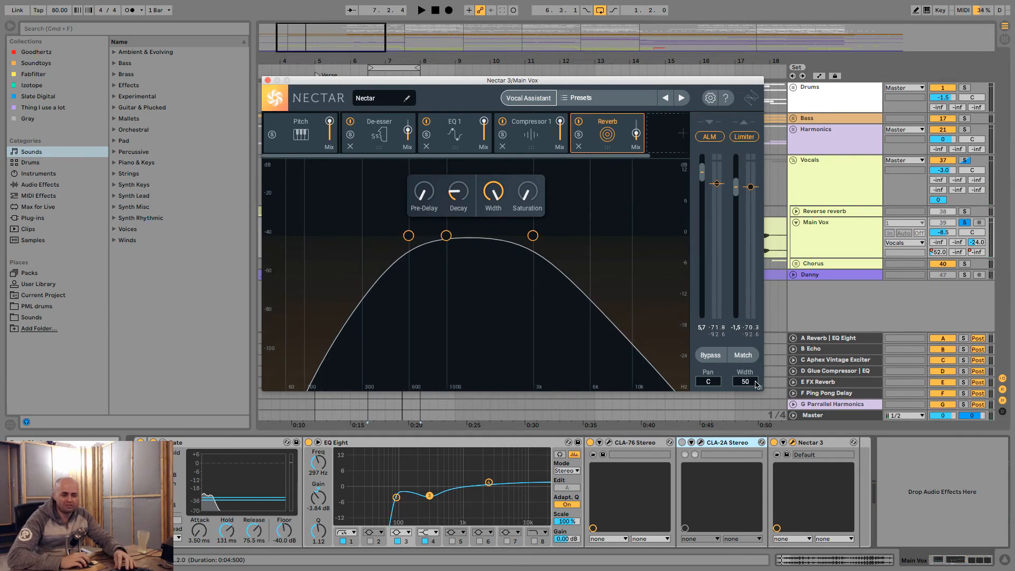
pyautogui.moveTo(756, 384)
pyautogui.mouseDown()
pyautogui.moveTo(750, 392)
pyautogui.moveTo(754, 363)
pyautogui.moveTo(752, 395)
pyautogui.mouseUp()
pyautogui.press('space')
pyautogui.press('space')
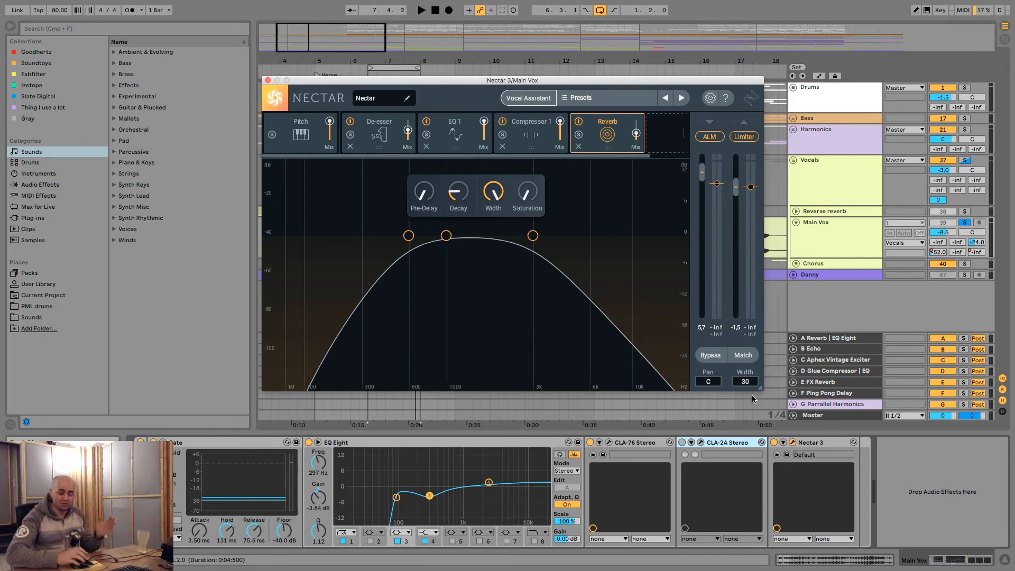
pyautogui.click(682, 442)
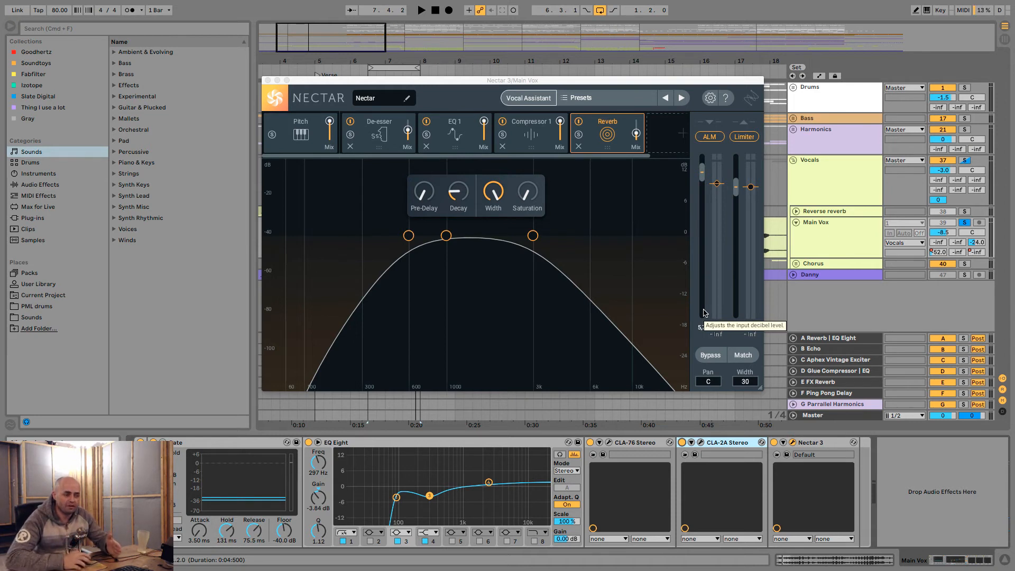
# Add a Harmony module after Reverb at the end of Nectar's module chain
pyautogui.moveTo(676, 82)
pyautogui.mouseDown()
pyautogui.moveTo(667, 140)
pyautogui.moveTo(671, 85)
pyautogui.mouseUp()
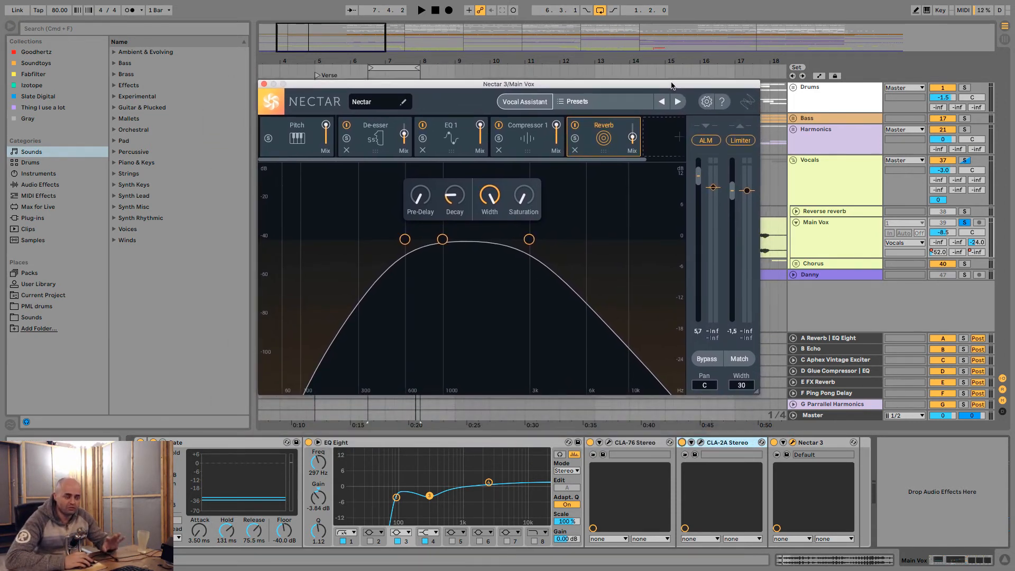
pyautogui.click(662, 144)
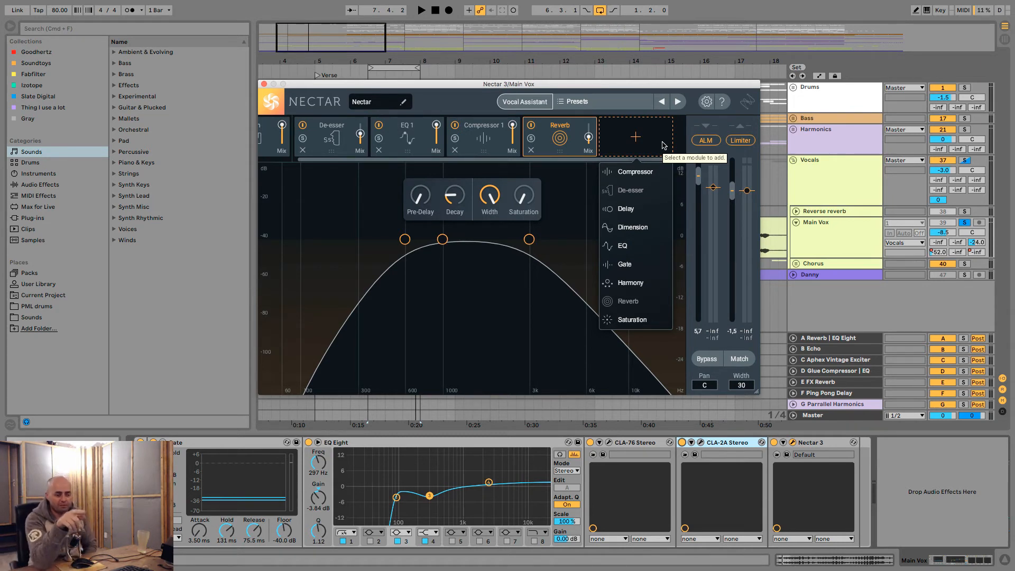
pyautogui.click(631, 283)
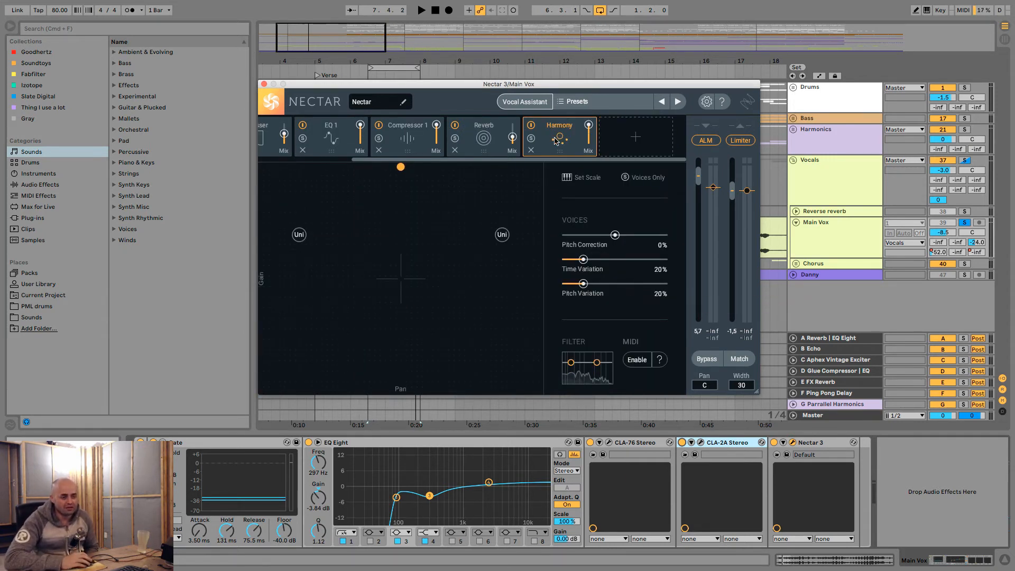
# Set both unison voices in Nectar's Harmony module to Suboctave
pyautogui.moveTo(588, 84); pyautogui.dragTo(580, 149)
pyautogui.moveTo(595, 60); pyautogui.dragTo(498, 60)
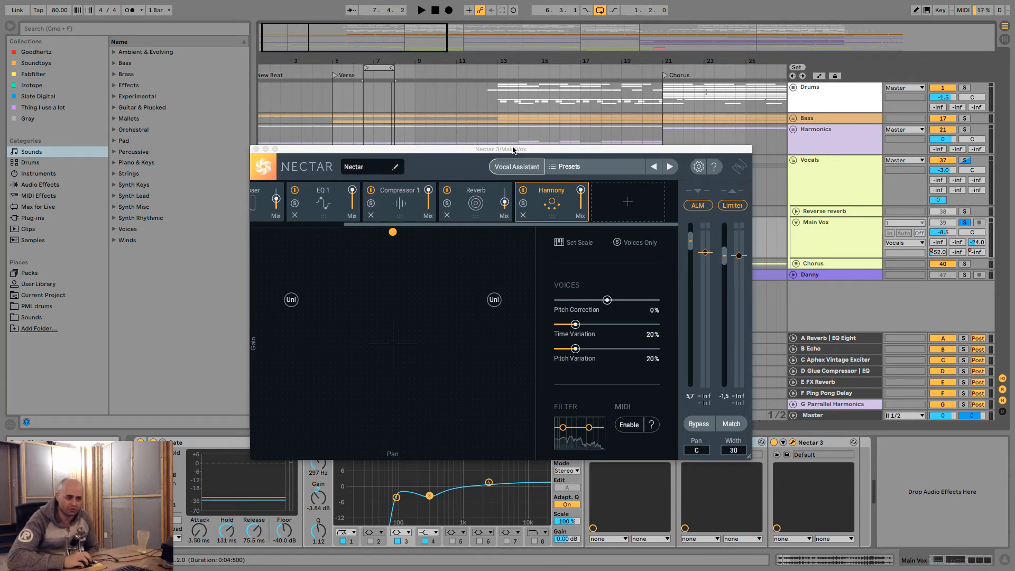
pyautogui.moveTo(514, 149); pyautogui.dragTo(528, 91)
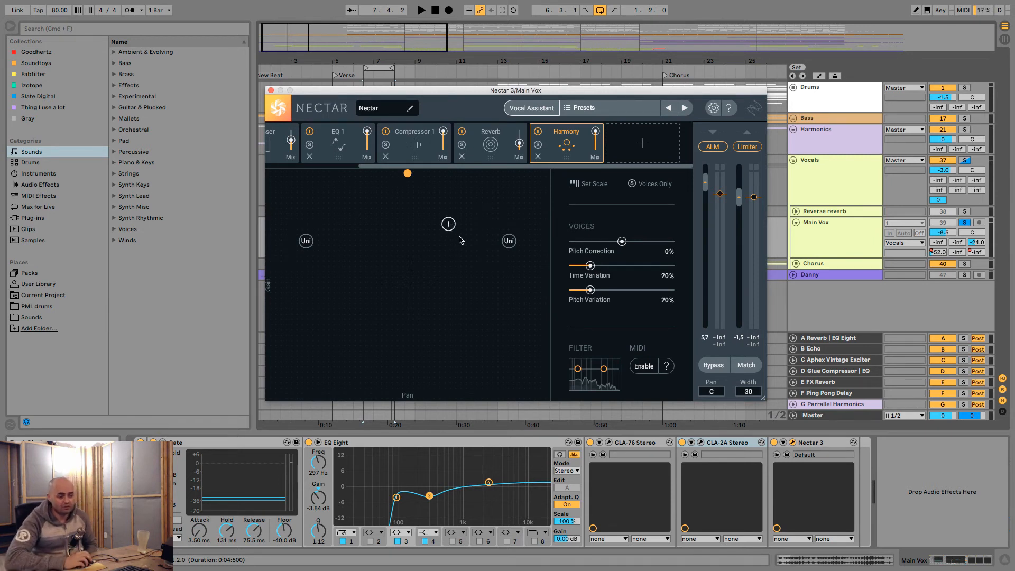
pyautogui.click(507, 242)
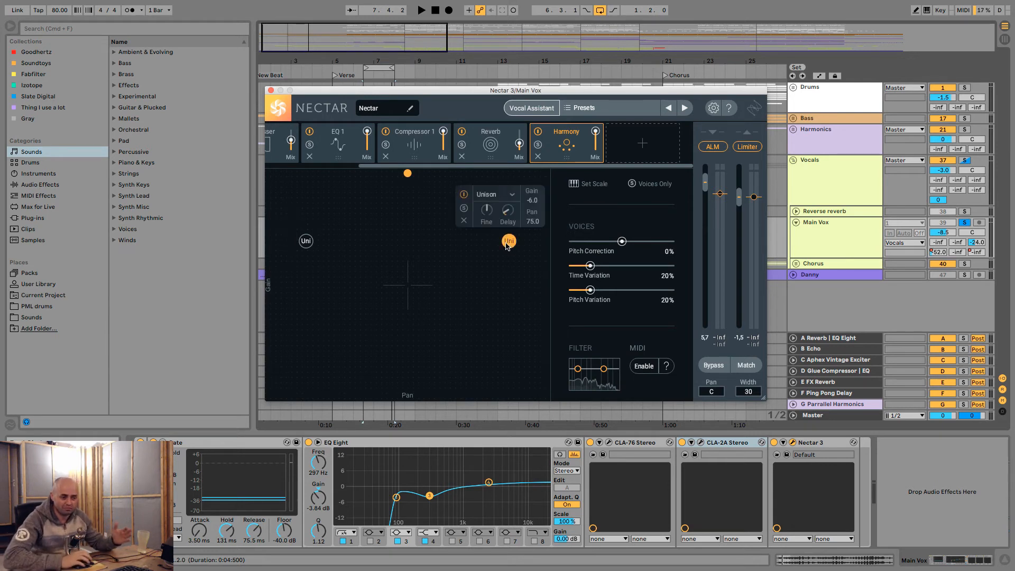
pyautogui.click(494, 194)
pyautogui.scroll(-3, 500, 338)
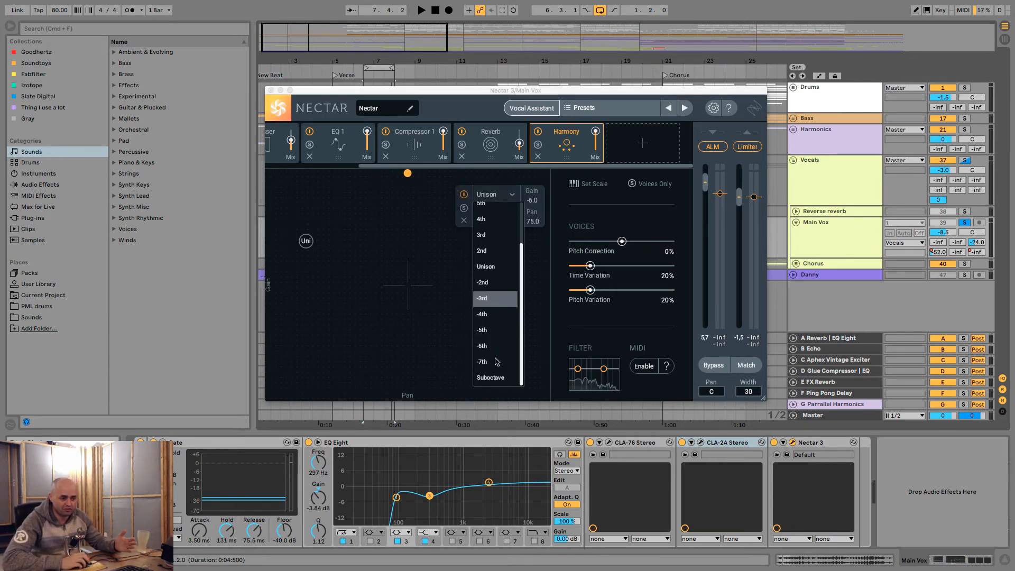
pyautogui.click(497, 380)
pyautogui.click(312, 243)
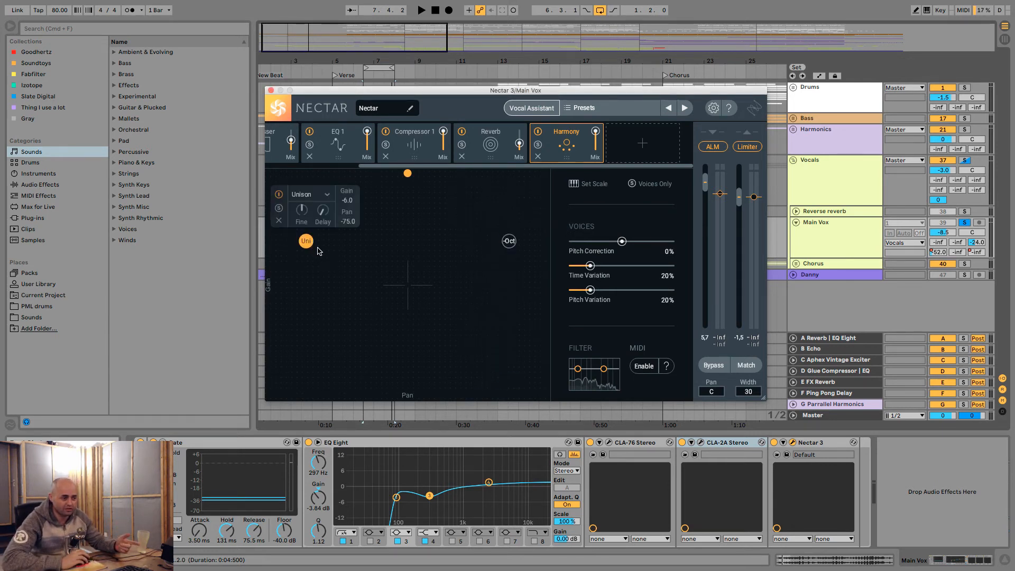
pyautogui.click(326, 194)
pyautogui.click(317, 379)
# Play the looped vocal with Voices Only on and the Harmony module moved ahead of Reverb
pyautogui.click(631, 185)
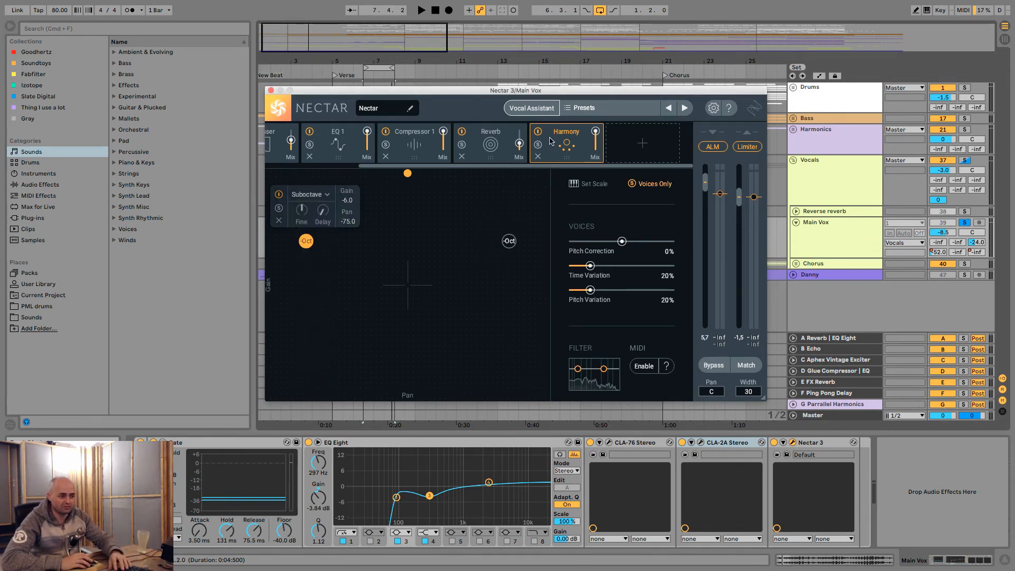
pyautogui.press('space')
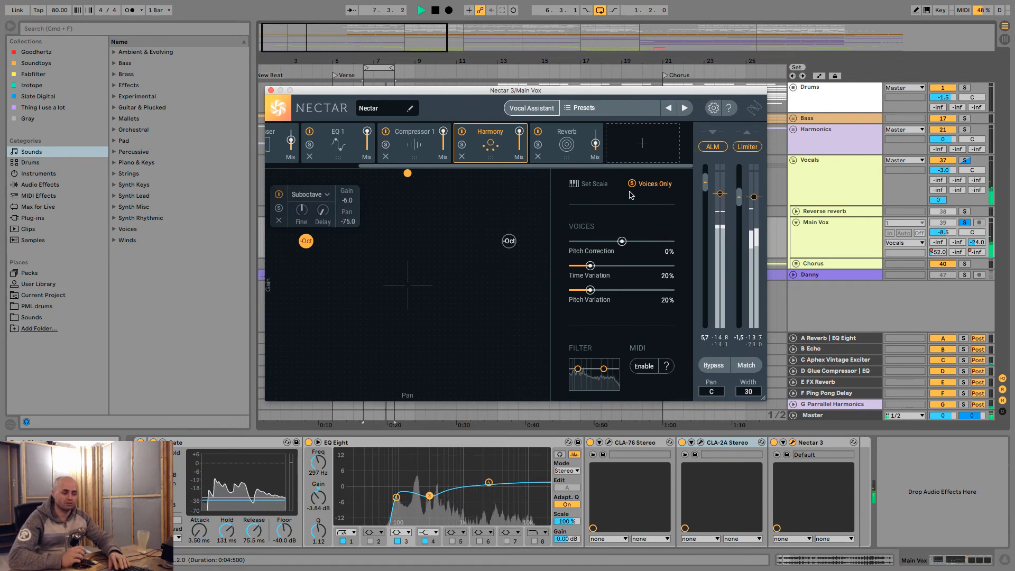
pyautogui.press('space')
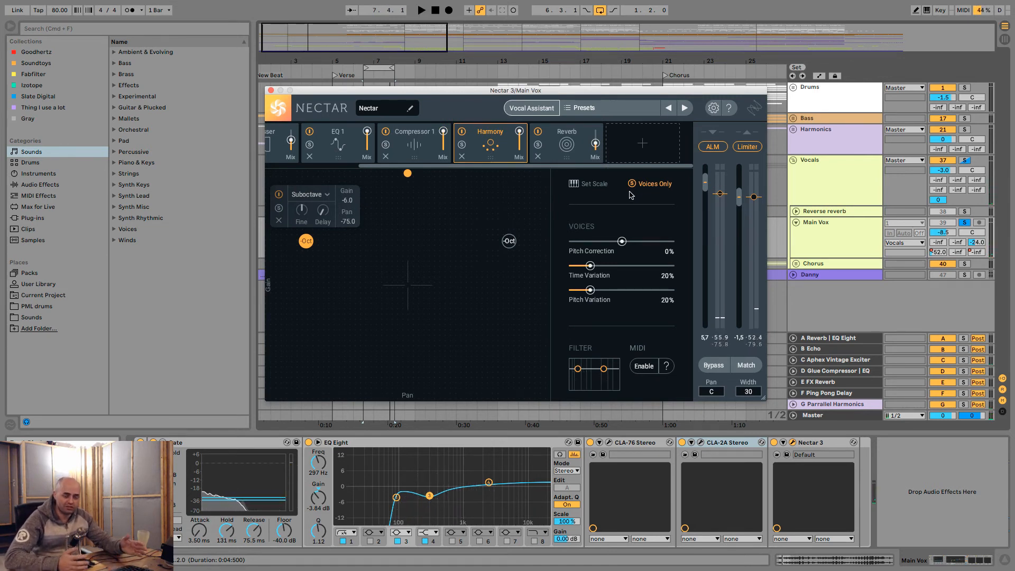
# Lower the gain of both suboctave voices with Voices Only off, and compare the looped vocal with Harmony bypassed and active
pyautogui.click(631, 185)
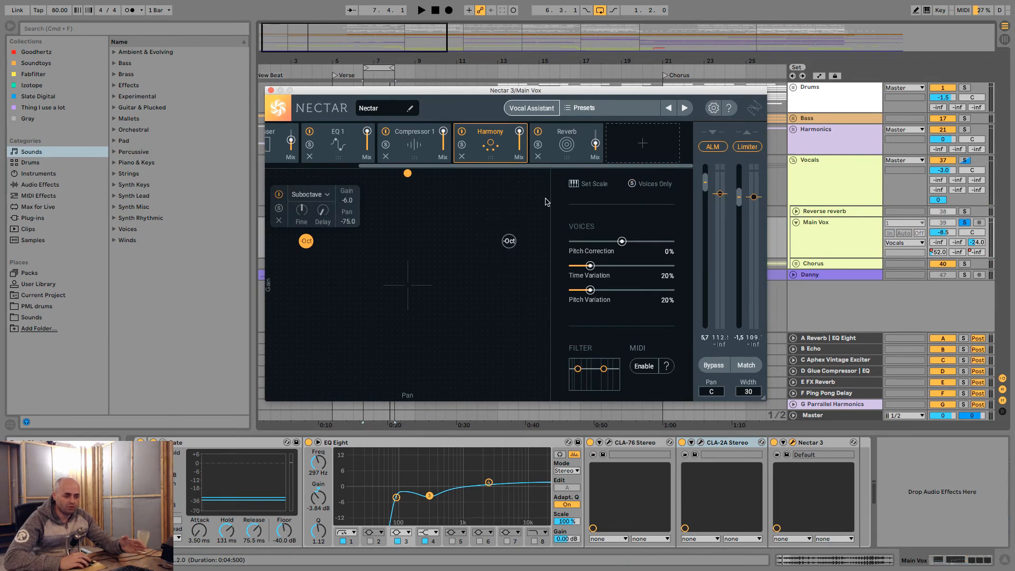
pyautogui.moveTo(544, 199); pyautogui.dragTo(307, 313)
pyautogui.press('space')
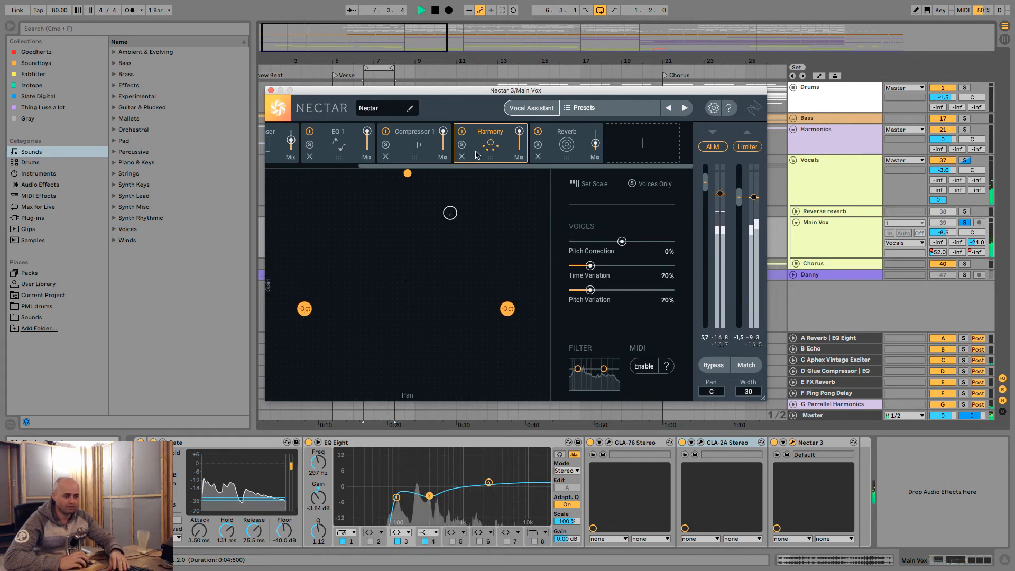
pyautogui.click(461, 132)
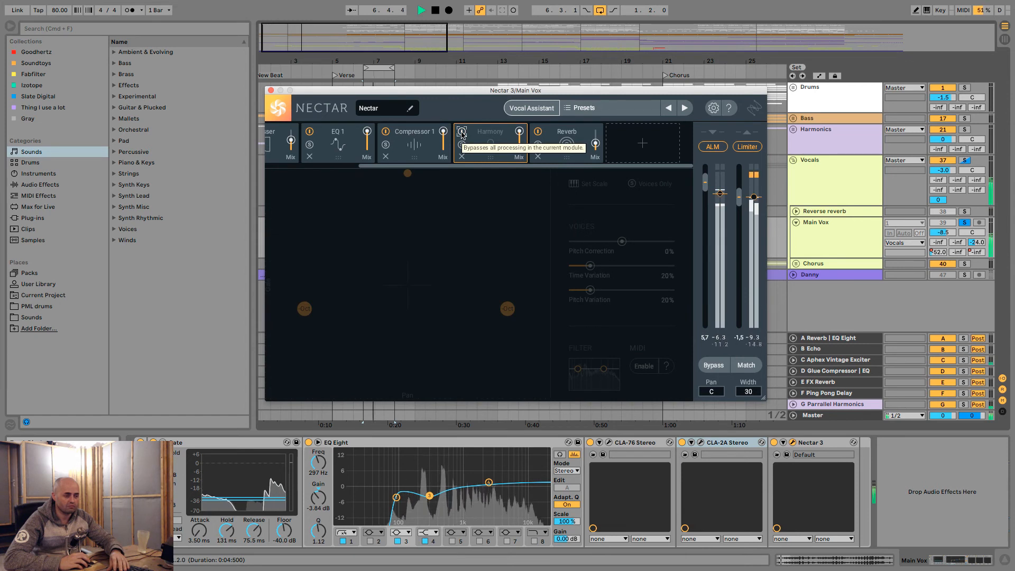
pyautogui.click(462, 132)
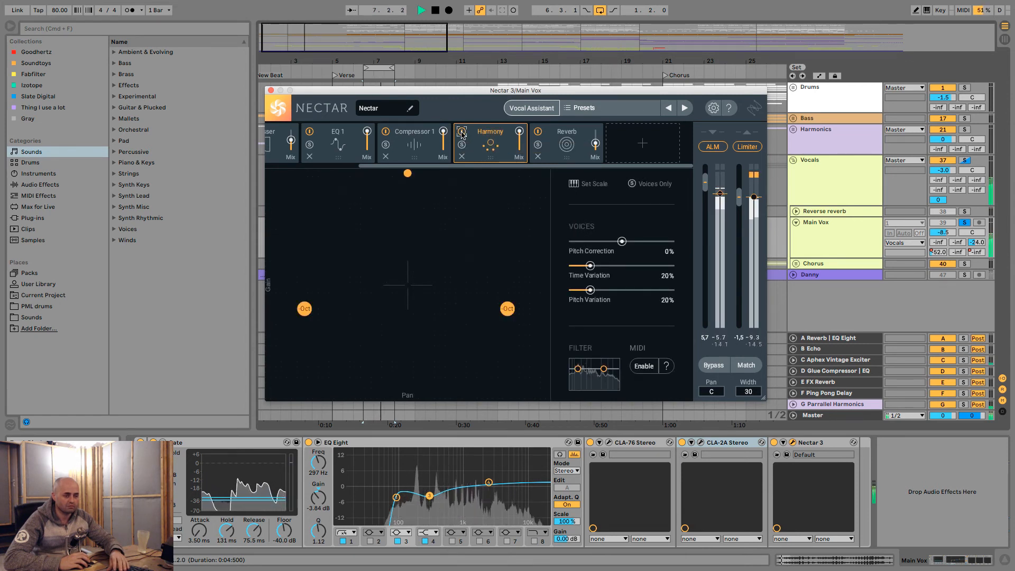
pyautogui.press('space')
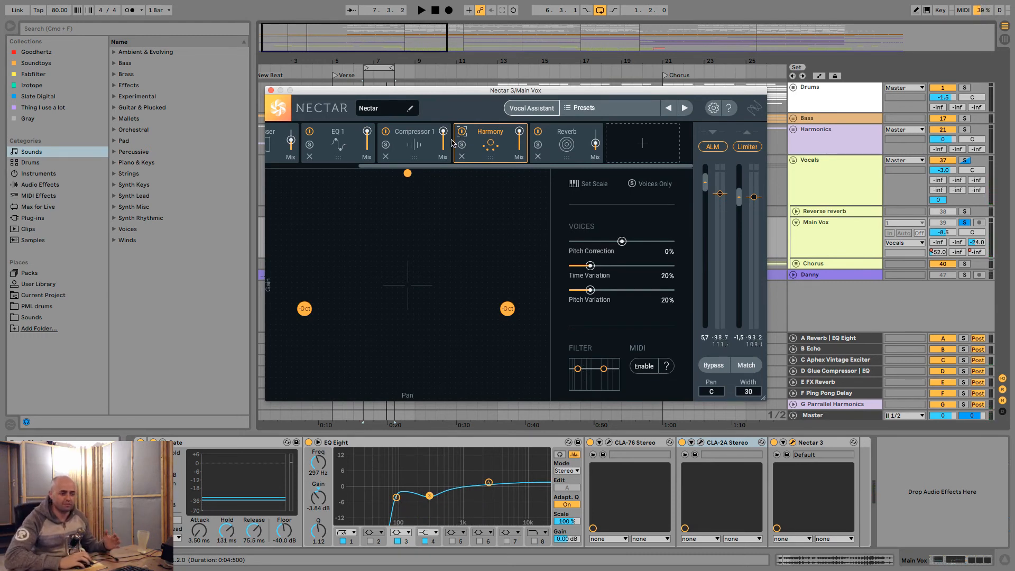
# Remove the Harmony module from the Main Vox Nectar chain and close the plugin window
pyautogui.click(461, 156)
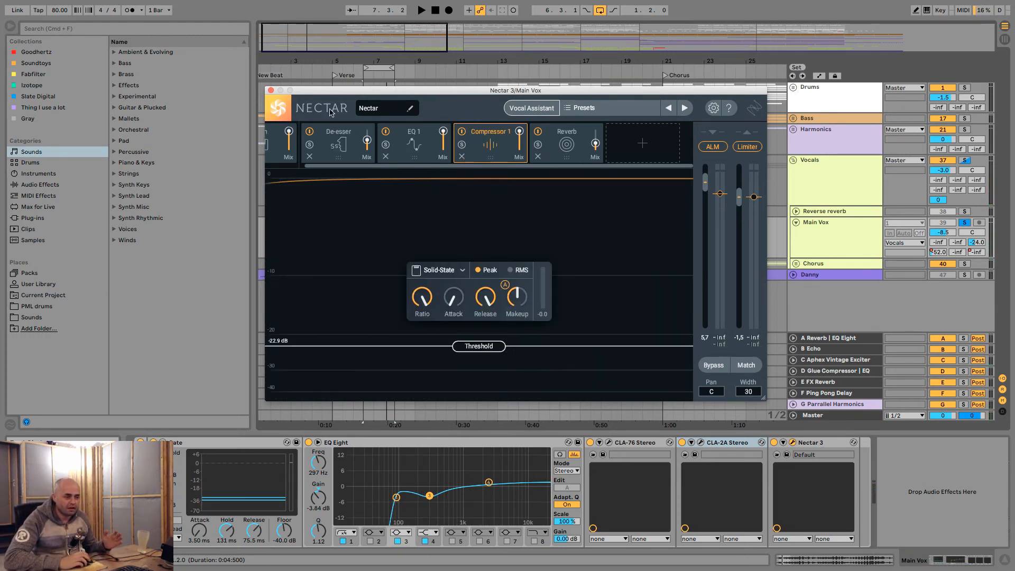
pyautogui.click(271, 90)
# Unfold the Chorus group and show the device chain of the Chorus Double -12 track
pyautogui.press('-')
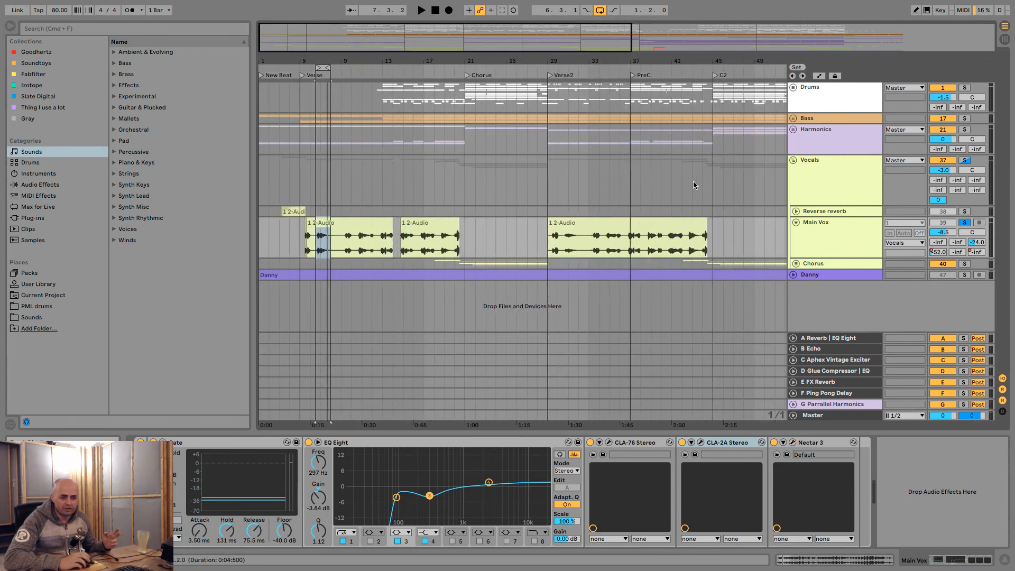
pyautogui.click(795, 263)
pyautogui.scroll(-5, 809, 259)
pyautogui.scroll(-2, 817, 257)
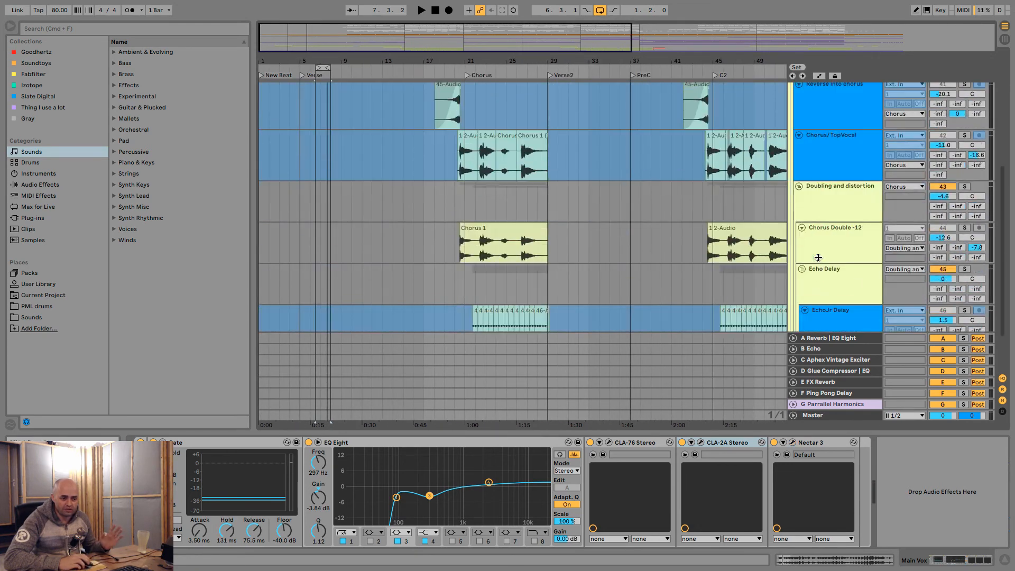
pyautogui.click(826, 245)
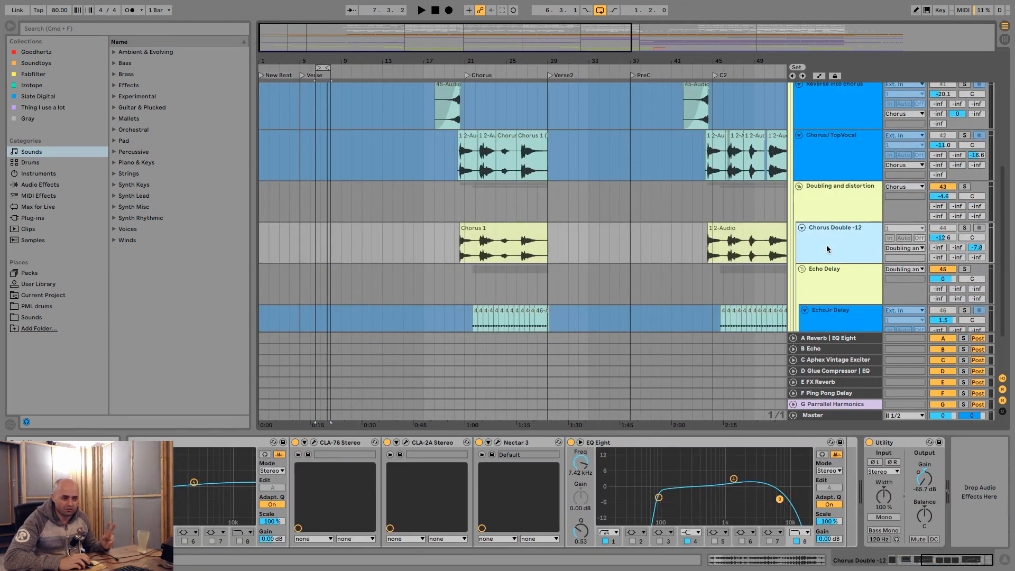
# Examine the Harmony and Saturation modules in the Chorus Double -12 track's Nectar 3, and close the plugin
pyautogui.click(497, 443)
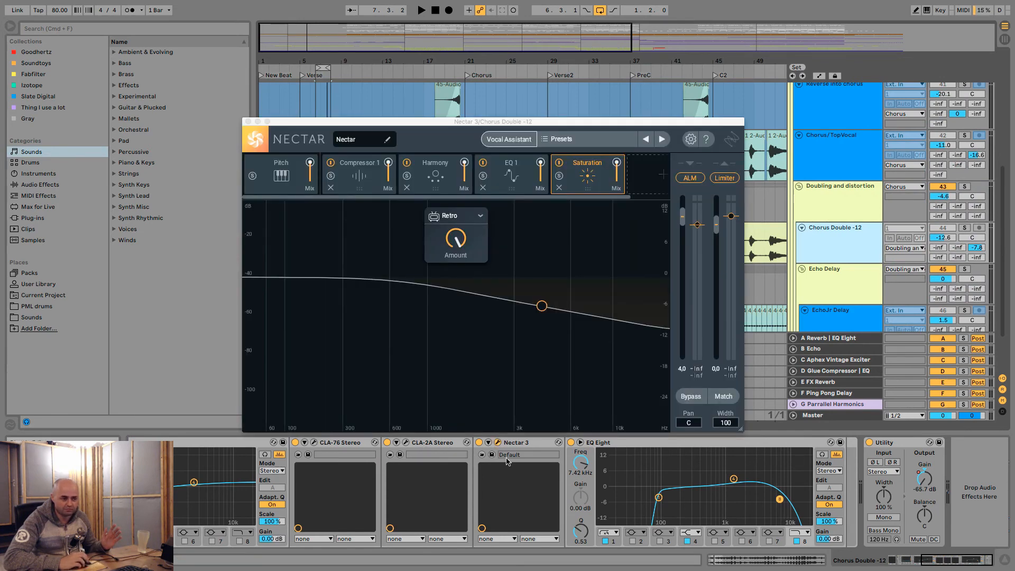
pyautogui.click(442, 178)
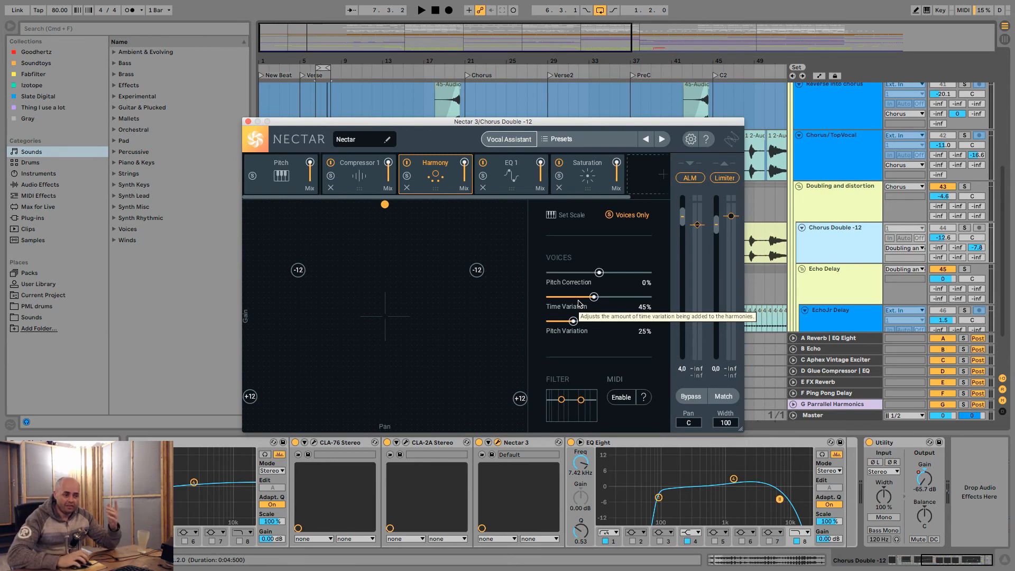
pyautogui.click(584, 169)
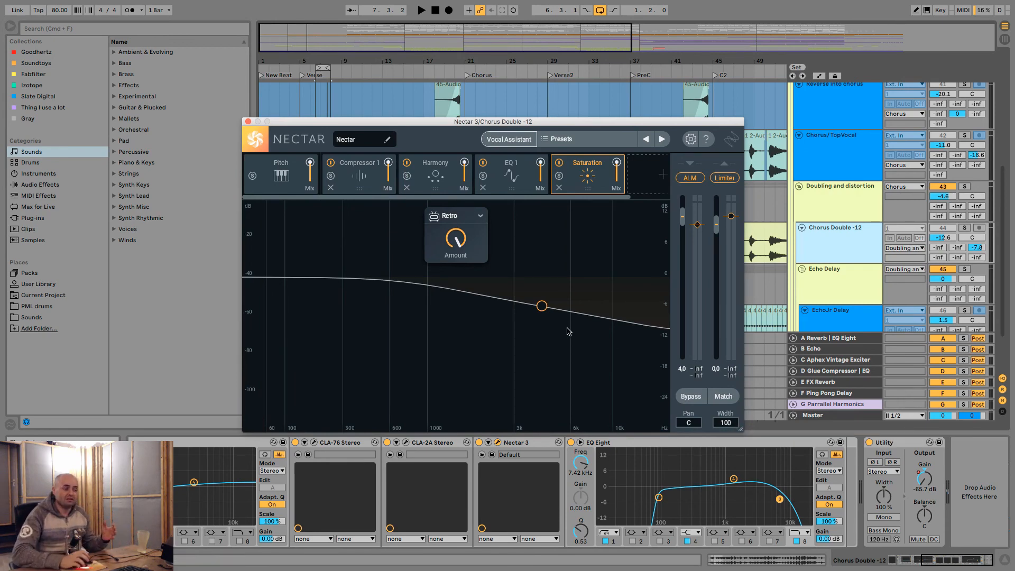
pyautogui.click(248, 122)
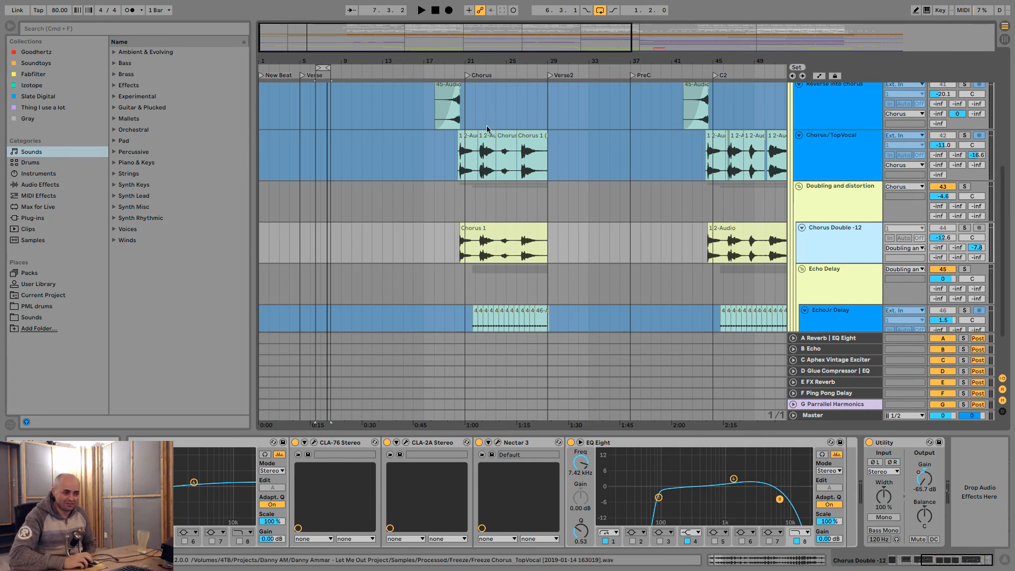
# Collapse the Chorus group and return to the Main Vox track's device chain
pyautogui.click(458, 247)
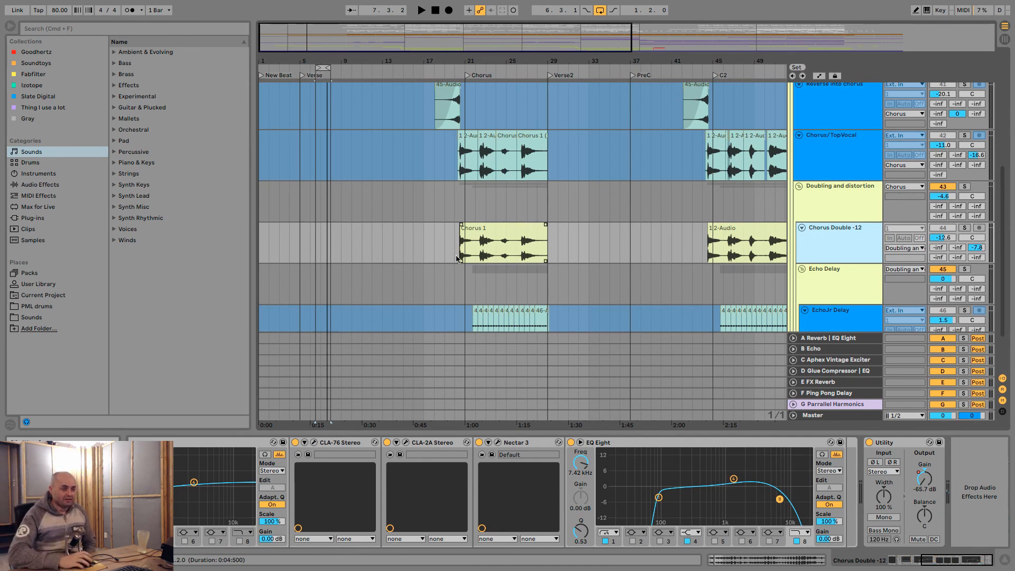
pyautogui.moveTo(474, 55)
pyautogui.mouseDown()
pyautogui.moveTo(474, 45)
pyautogui.moveTo(474, 55)
pyautogui.mouseUp()
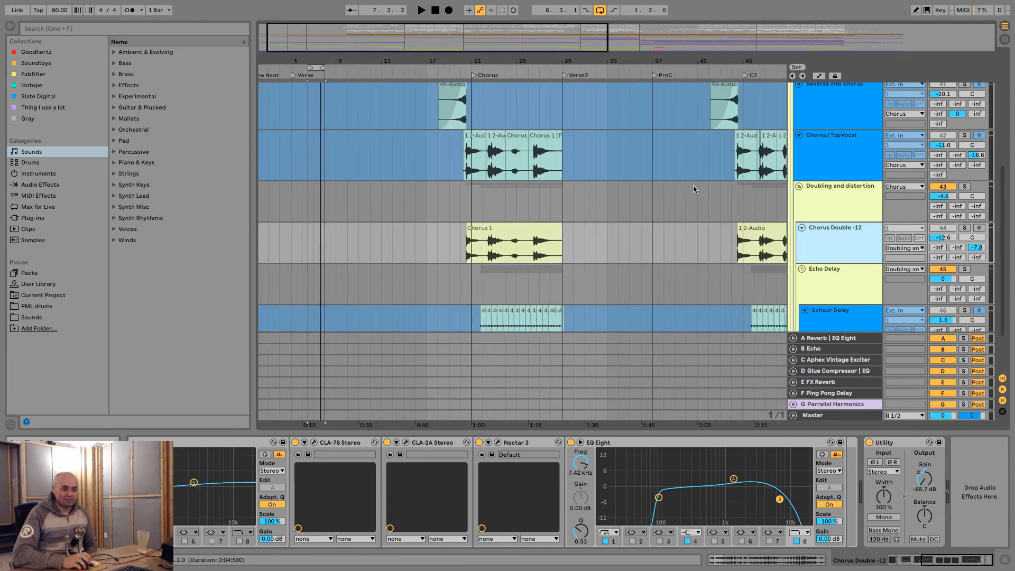
pyautogui.scroll(4, 867, 226)
pyautogui.click(796, 159)
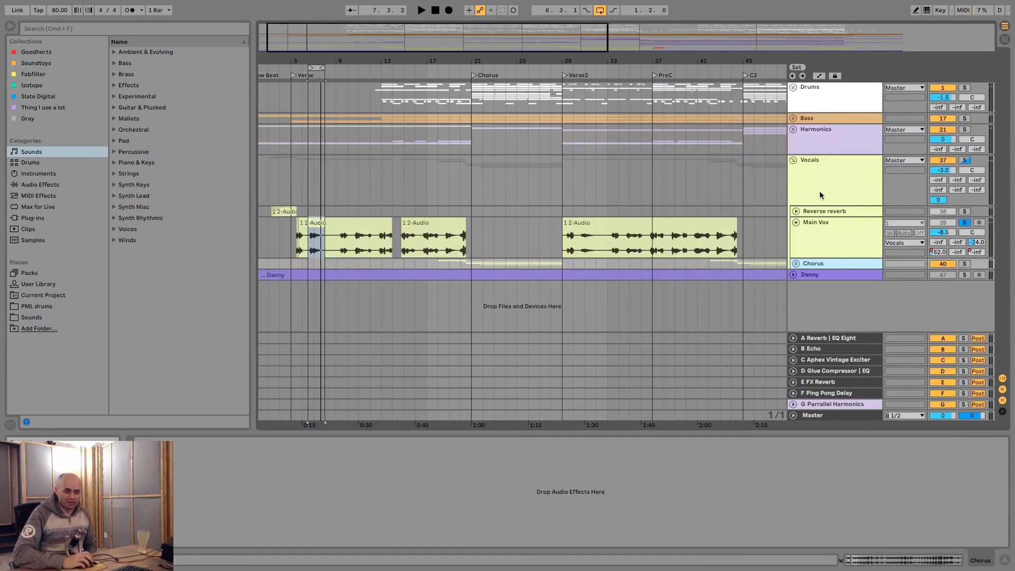
pyautogui.click(811, 245)
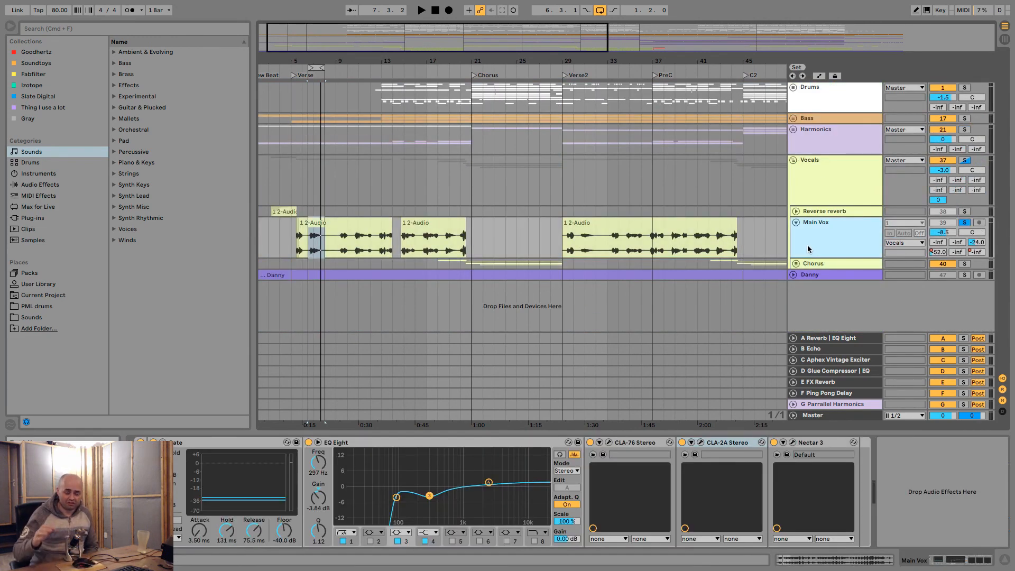
# Review the EQ 1, Compressor 1 and Reverb modules in Main Vox's Nectar 3 and the list of modules that can be added
pyautogui.click(792, 442)
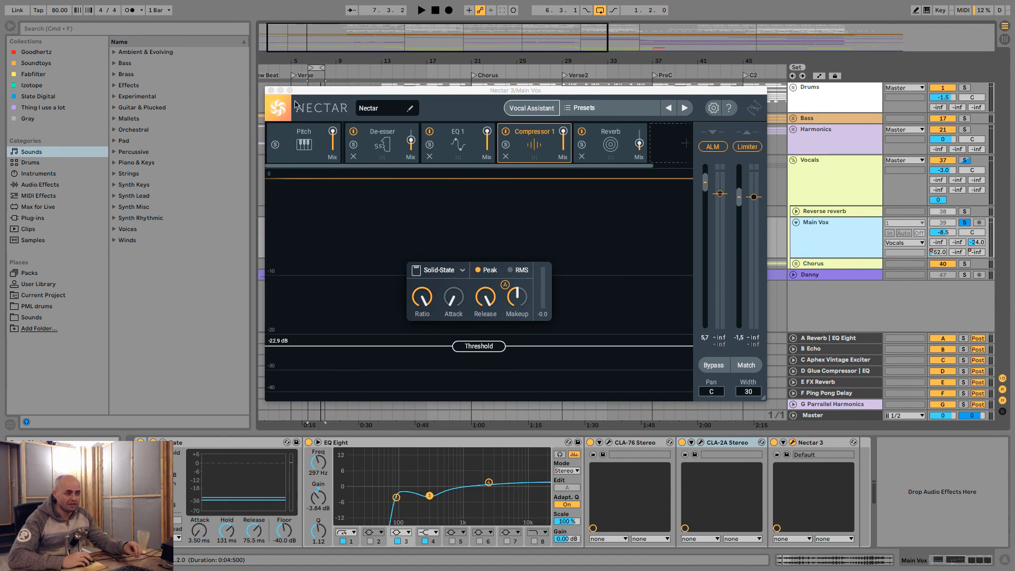
pyautogui.click(272, 90)
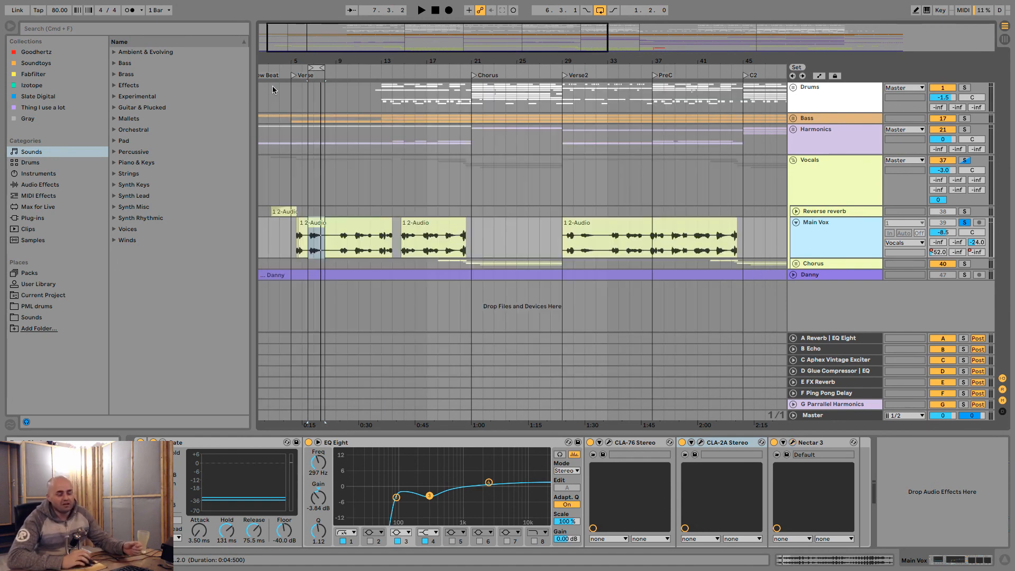
pyautogui.click(792, 442)
pyautogui.click(457, 150)
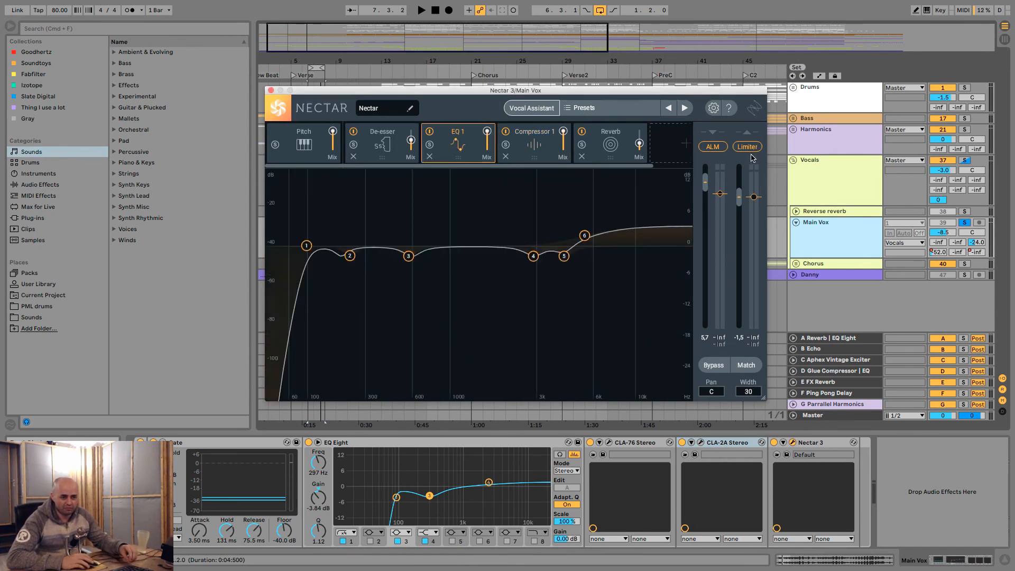
pyautogui.click(536, 145)
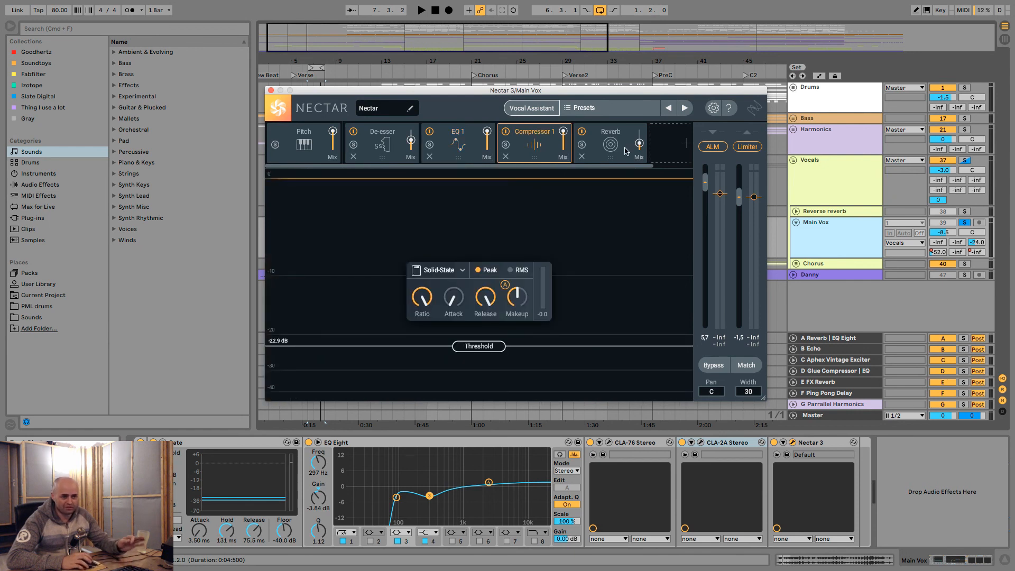
pyautogui.click(621, 151)
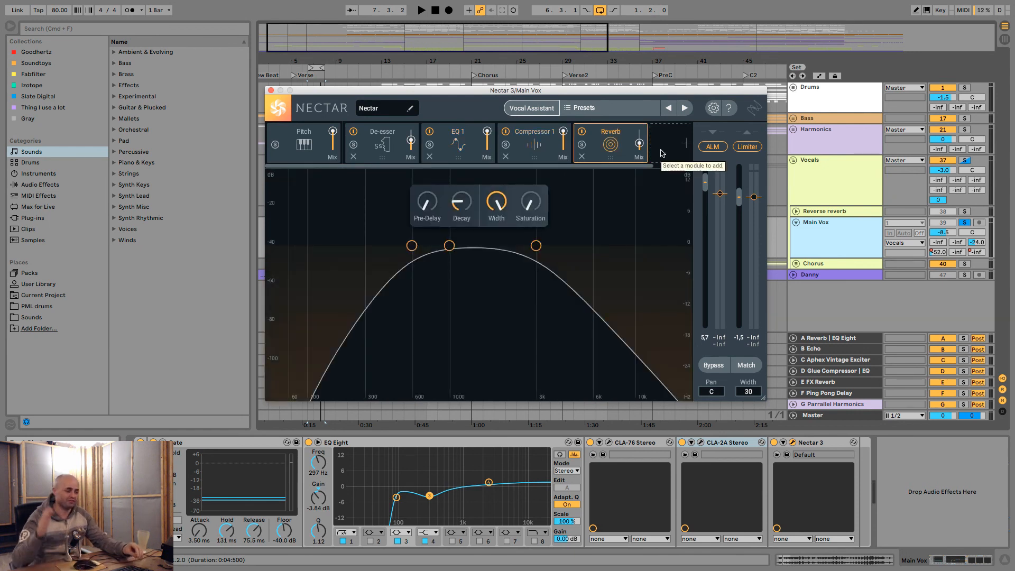
pyautogui.click(660, 153)
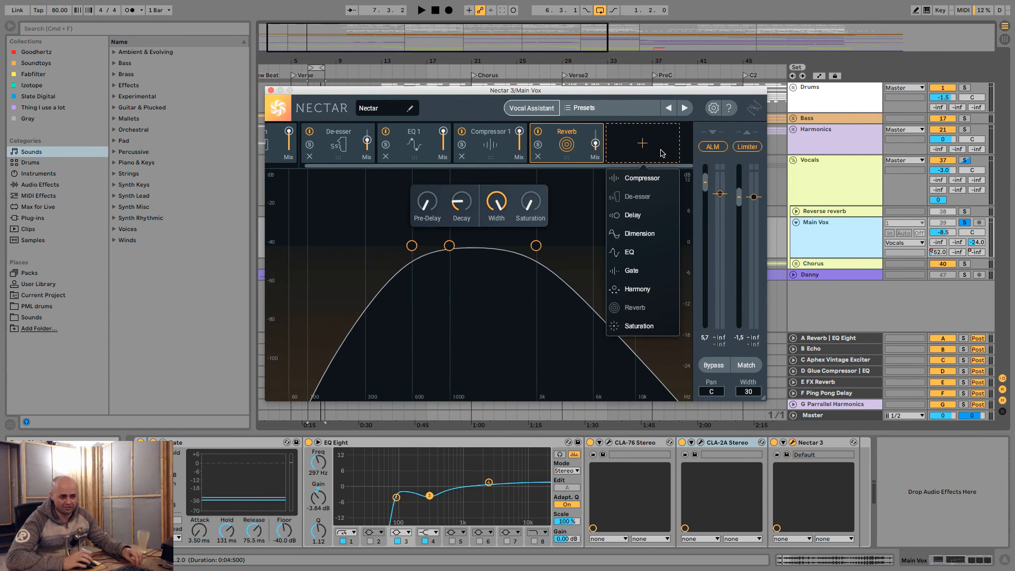
pyautogui.click(661, 154)
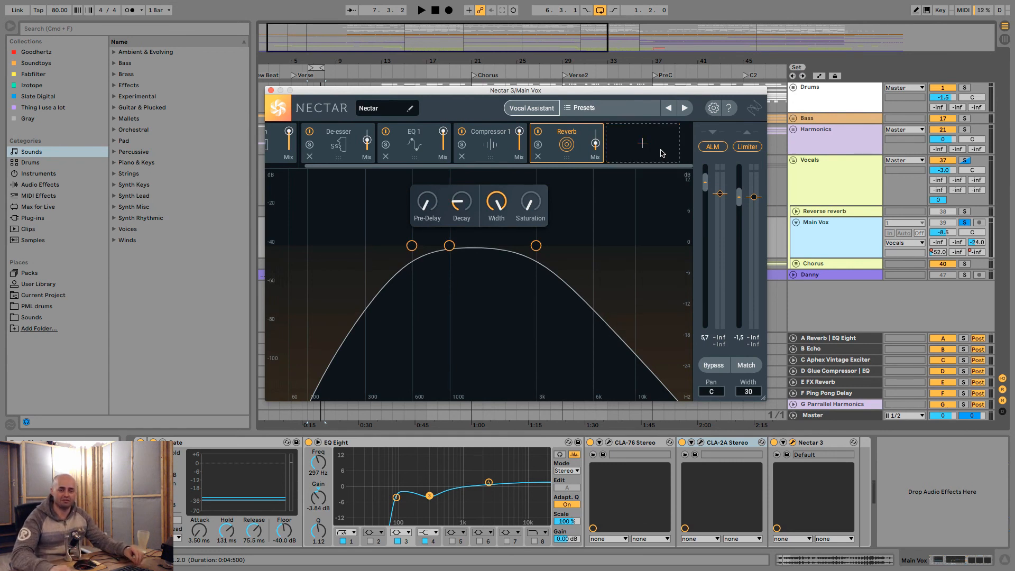